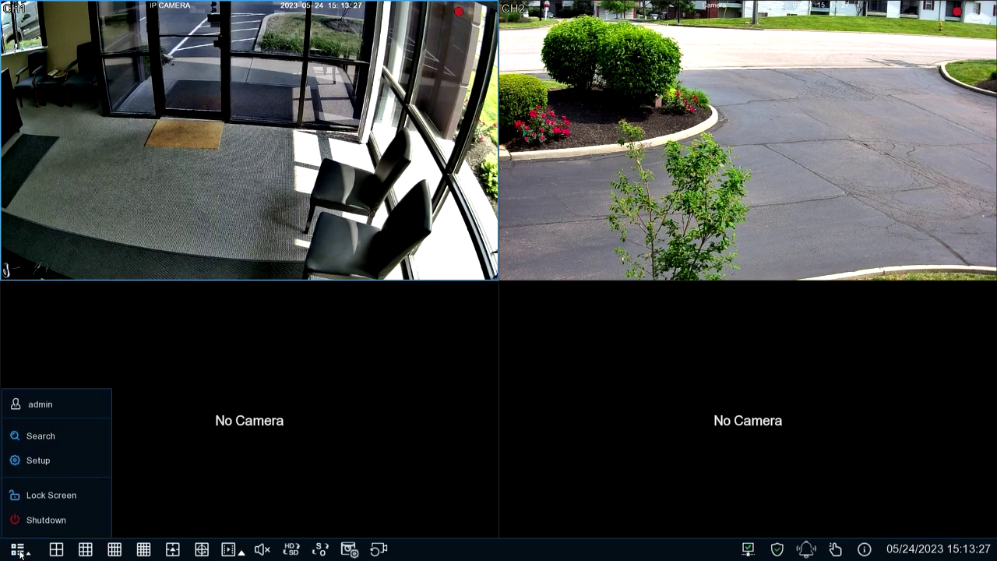
- Enable license plate detection (LPD) for CH2 in the AI setup and apply the setting
{"action": "left_click", "coordinate": [45, 461]}
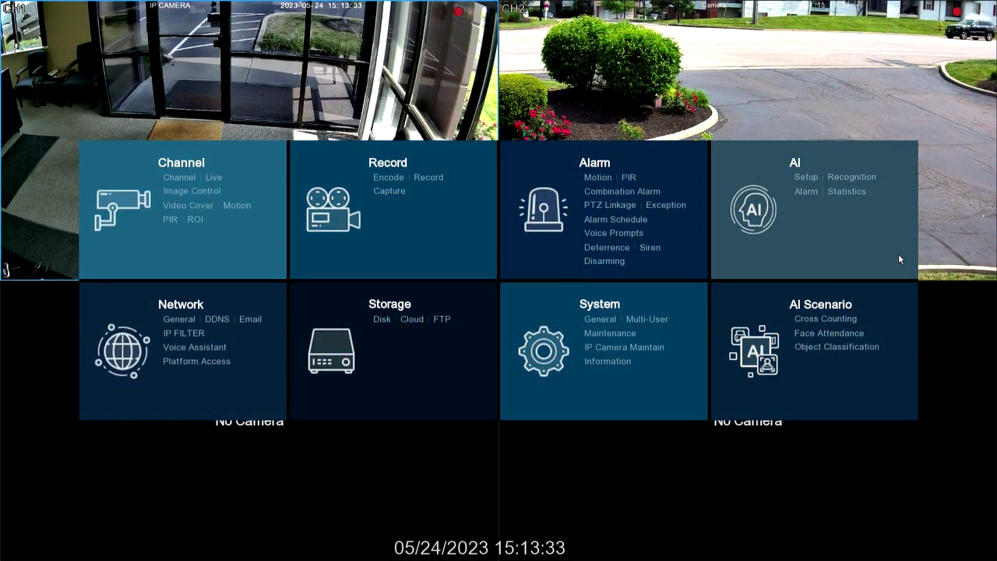
{"action": "left_click", "coordinate": [805, 178]}
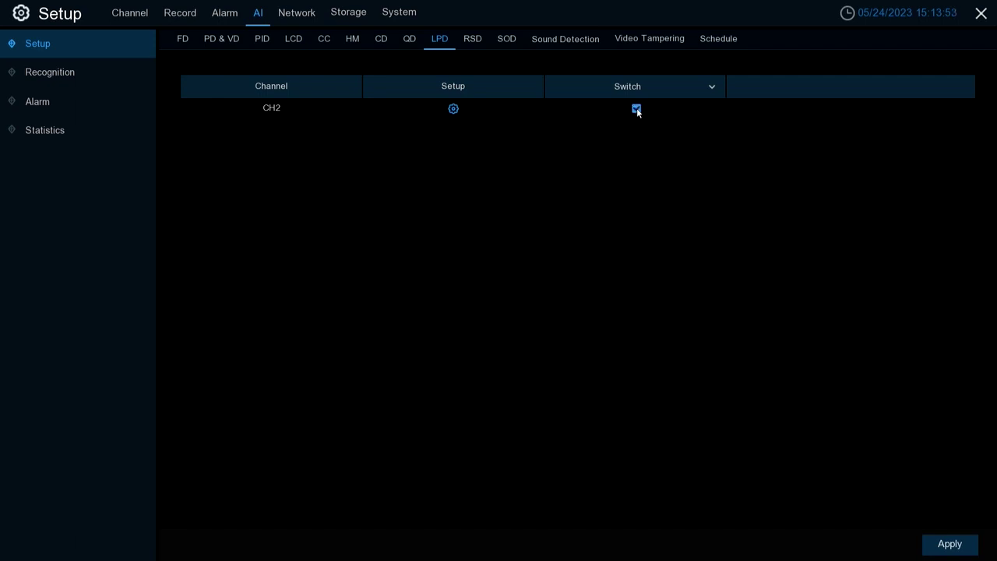
{"action": "left_click", "coordinate": [940, 544]}
- Open CH2's license plate detection settings and examine the available detection types and detection modes
{"action": "left_click", "coordinate": [453, 109]}
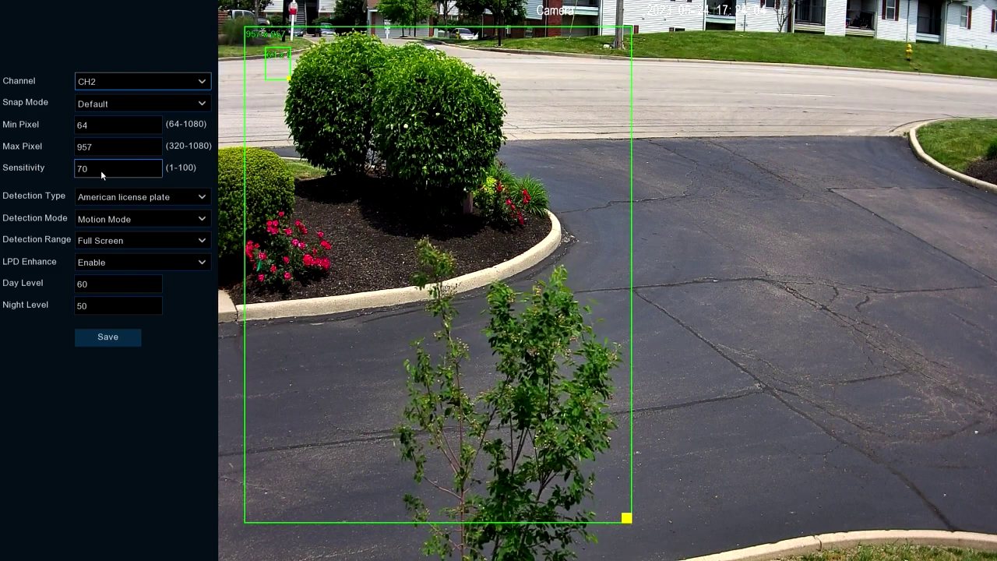
{"action": "left_click", "coordinate": [106, 199]}
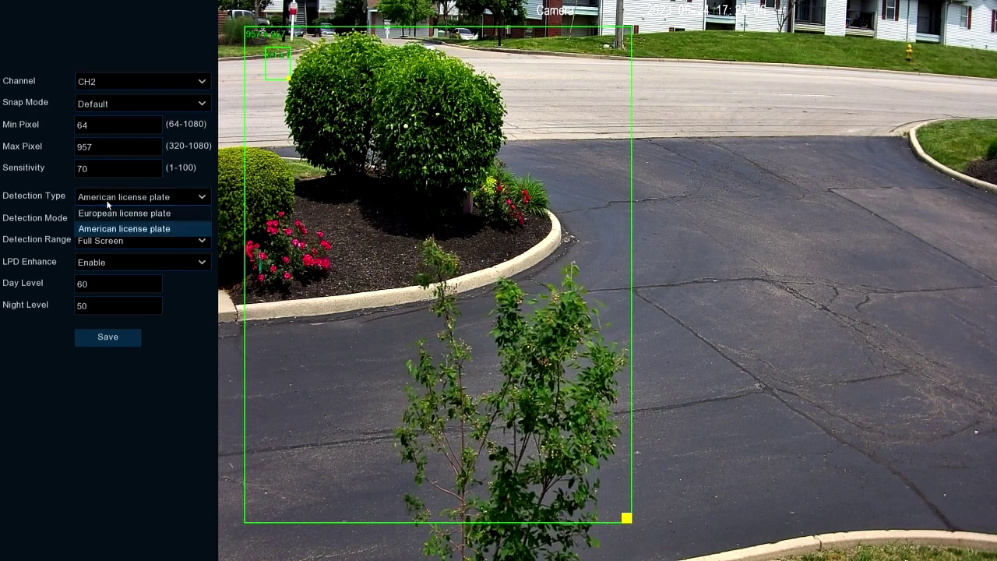
{"action": "left_click", "coordinate": [105, 198]}
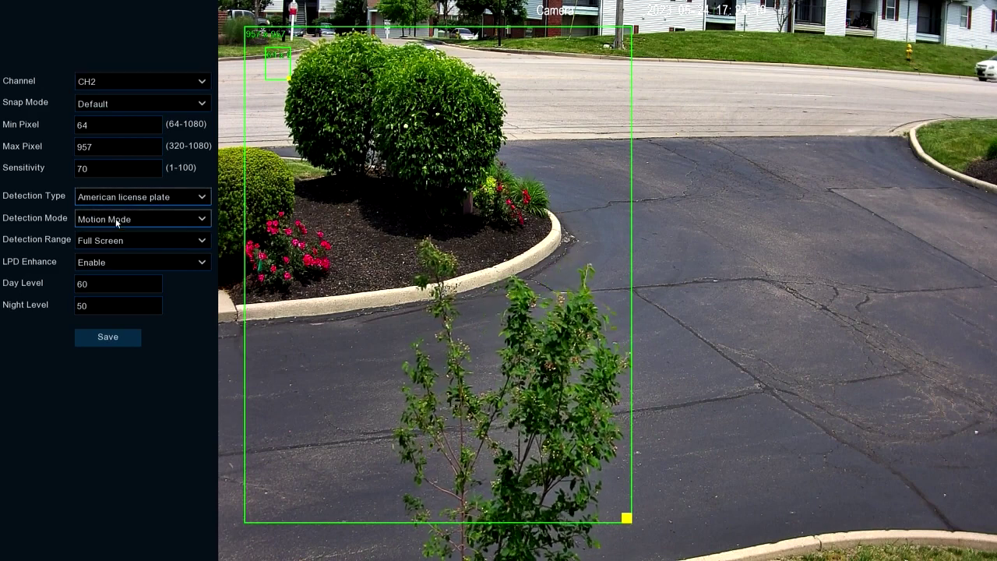
{"action": "left_click", "coordinate": [115, 218]}
{"action": "left_click", "coordinate": [115, 218]}
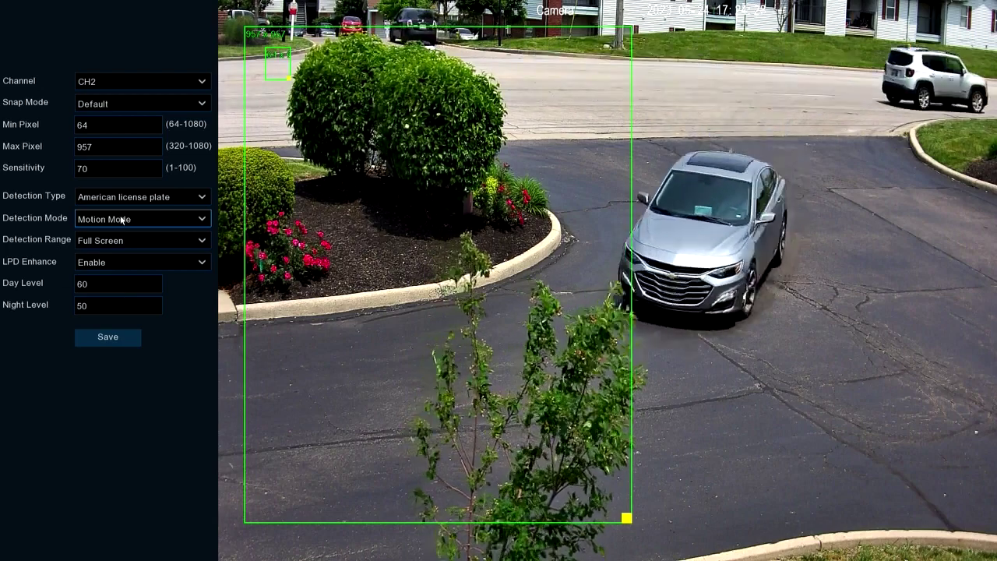
{"action": "left_click", "coordinate": [117, 220]}
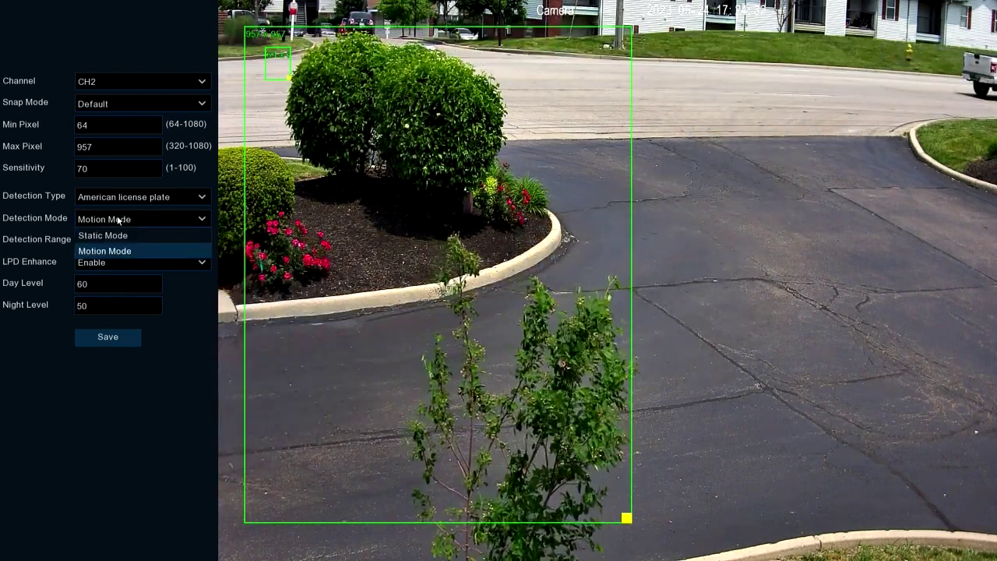
{"action": "left_click", "coordinate": [117, 221]}
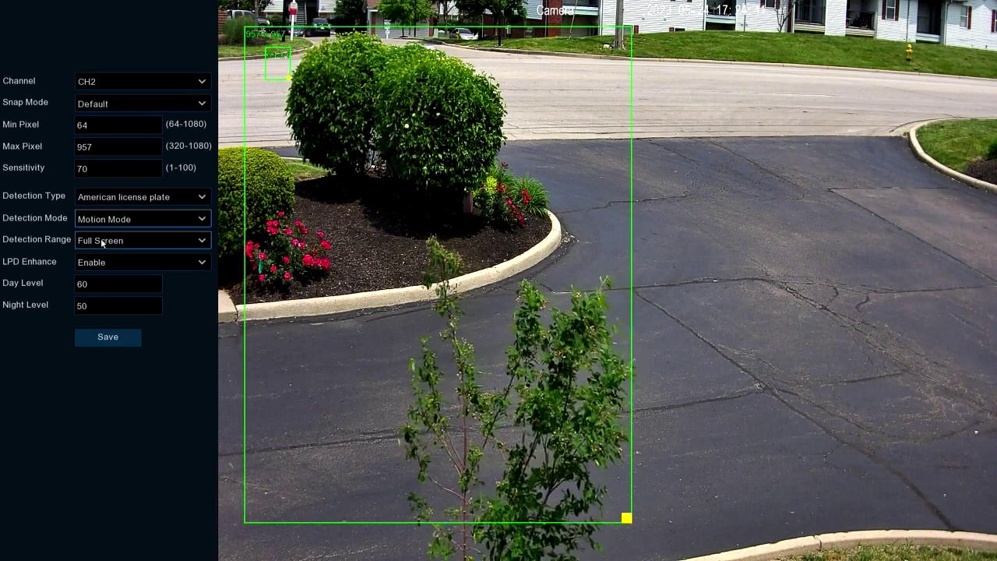
- Try the Customize detection range for CH2, then return it to Full Screen
{"action": "left_click", "coordinate": [115, 243]}
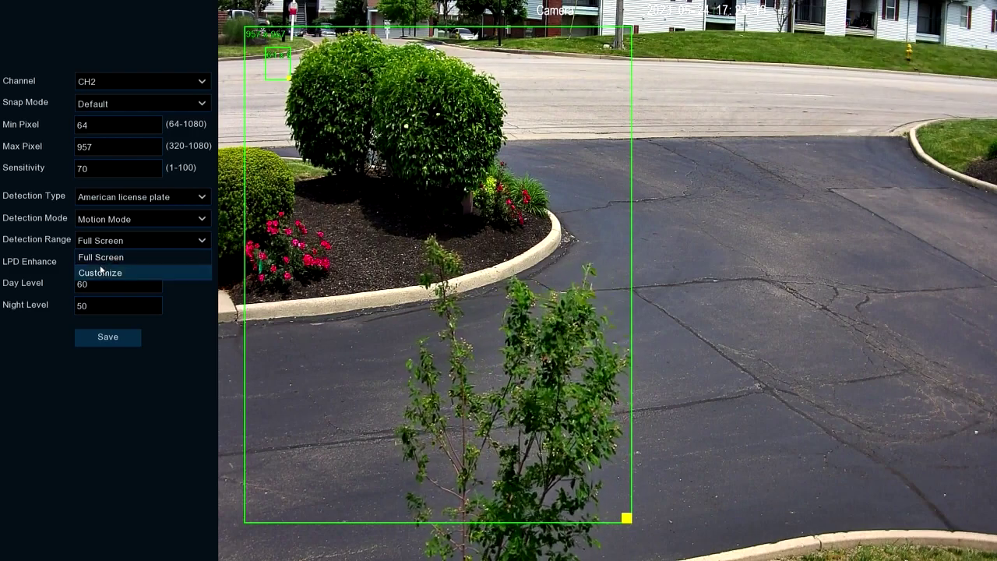
{"action": "left_click", "coordinate": [96, 273]}
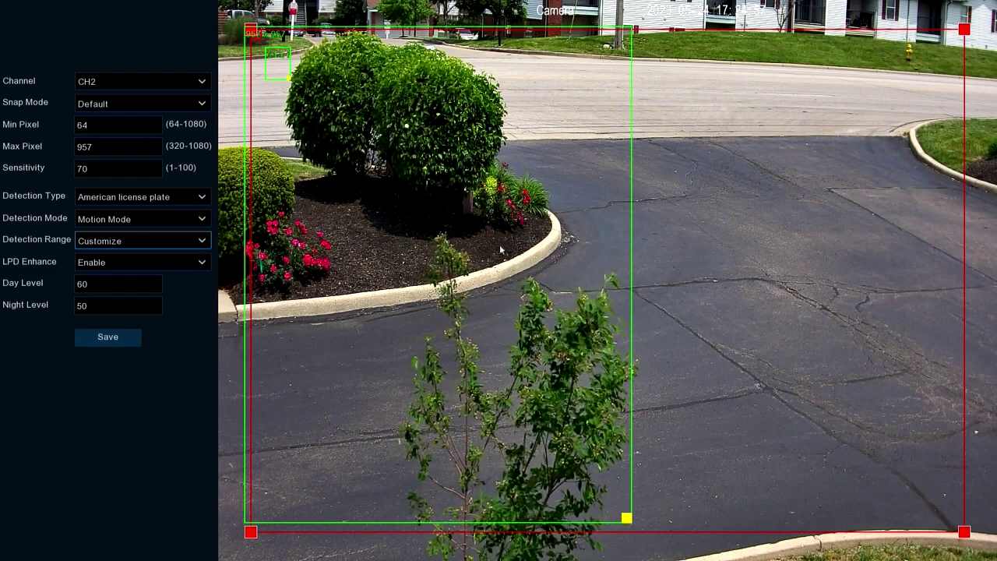
{"action": "left_click", "coordinate": [120, 242]}
{"action": "left_click", "coordinate": [120, 258]}
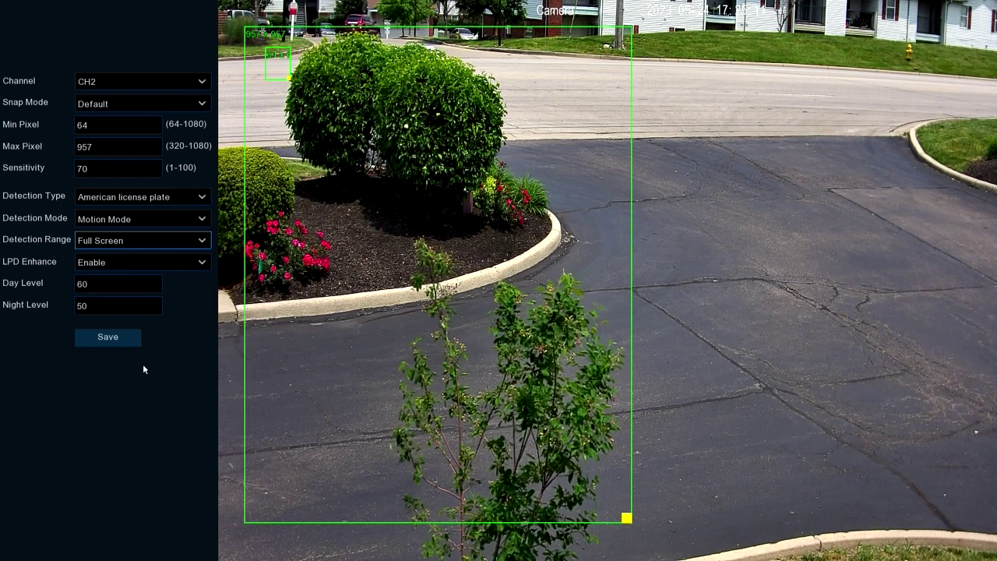
- Save CH2's license plate detection settings and return to the LPD channel list
{"action": "left_click", "coordinate": [102, 311]}
{"action": "left_click", "coordinate": [107, 337]}
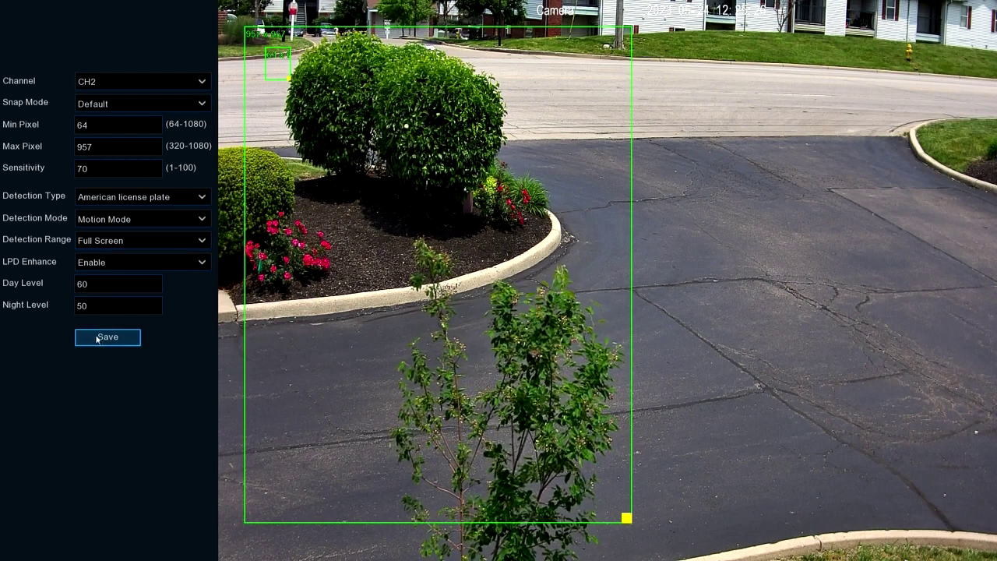
{"action": "left_click", "coordinate": [107, 337]}
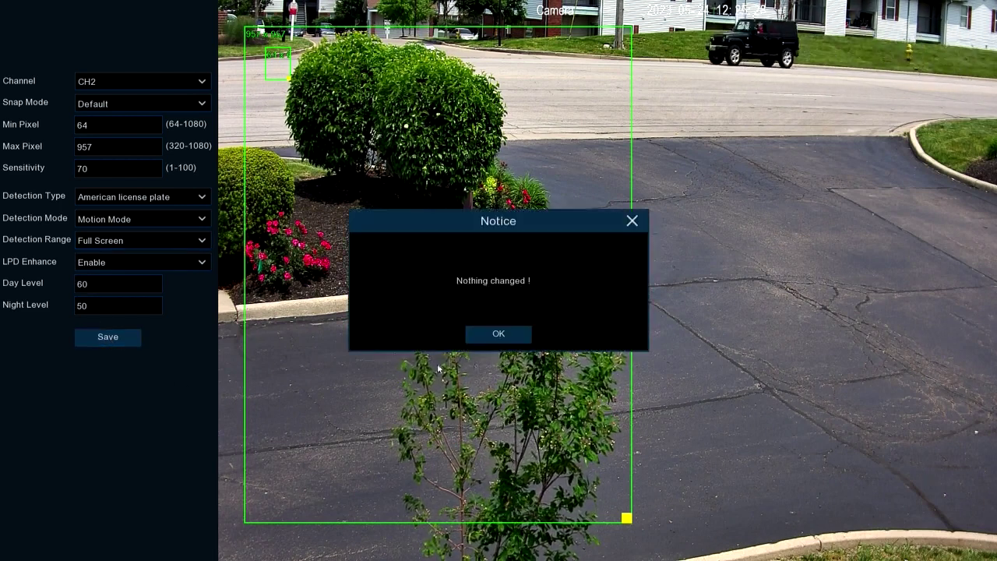
{"action": "left_click", "coordinate": [499, 332]}
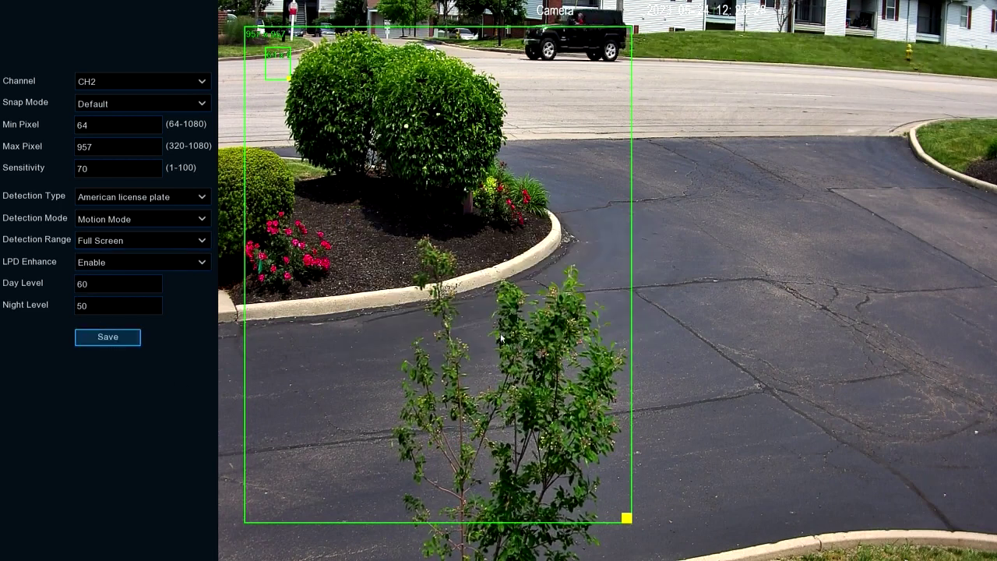
{"action": "right_click", "coordinate": [233, 287]}
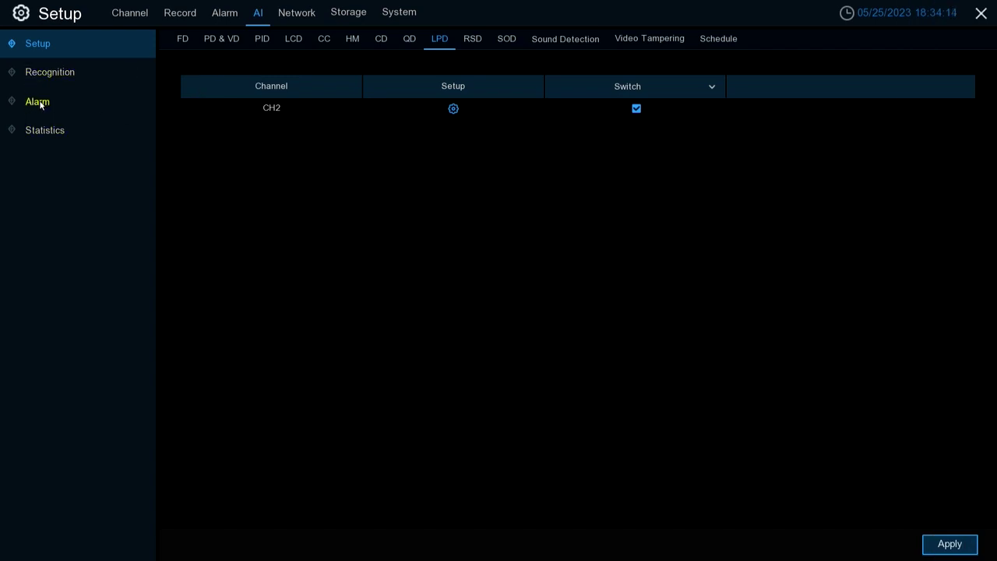
- Open the AI alarm settings for LPD and examine CH2's alarm actions and record channel selection
{"action": "left_click", "coordinate": [38, 102]}
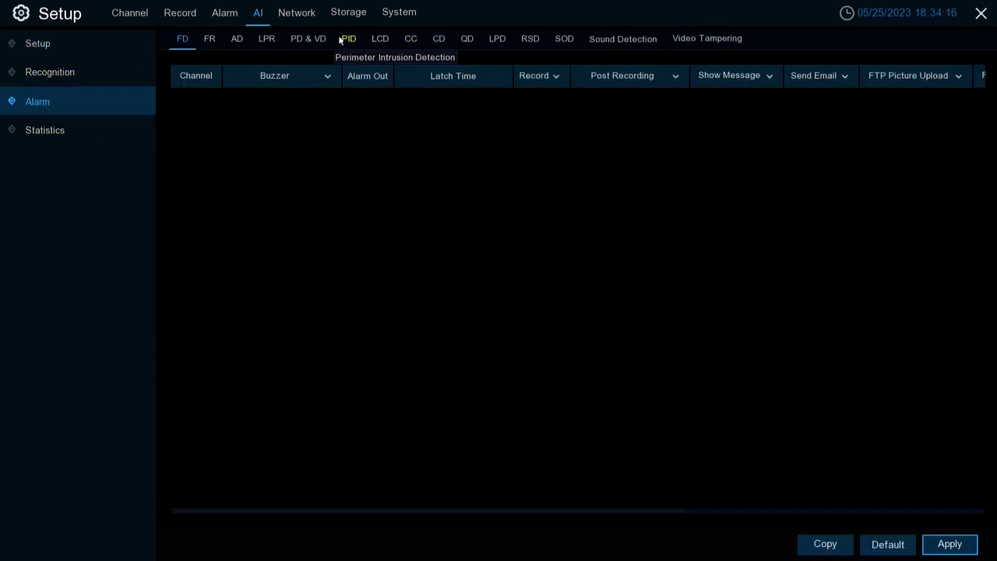
{"action": "left_click", "coordinate": [497, 39]}
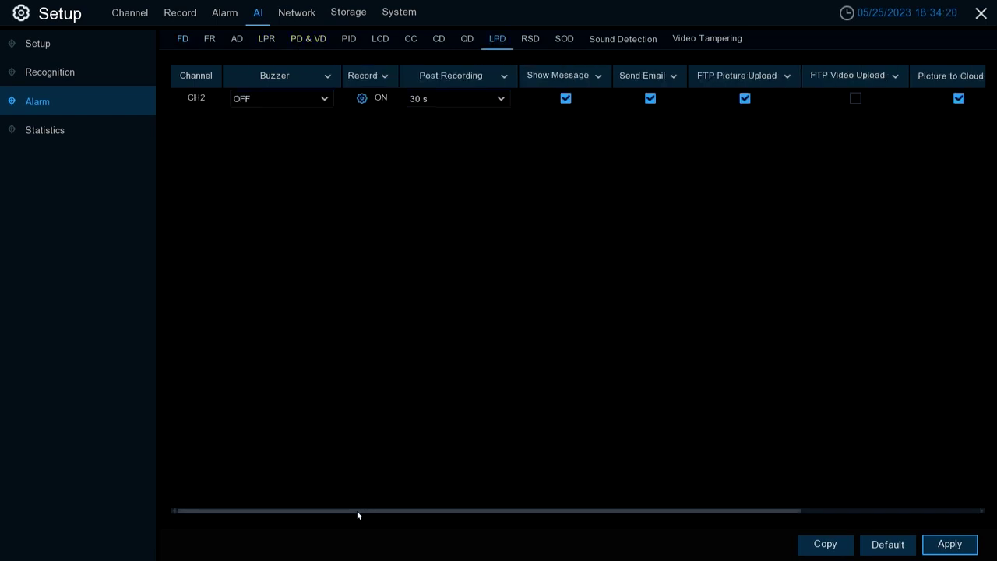
{"action": "left_click_drag", "start_coordinate": [356, 511], "coordinate": [650, 527]}
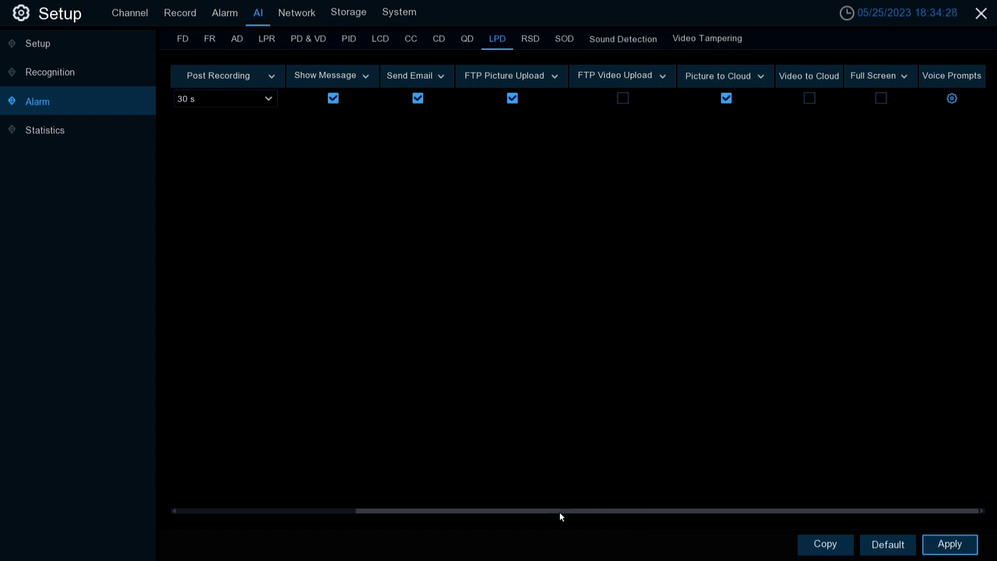
{"action": "left_click_drag", "start_coordinate": [559, 510], "coordinate": [310, 512]}
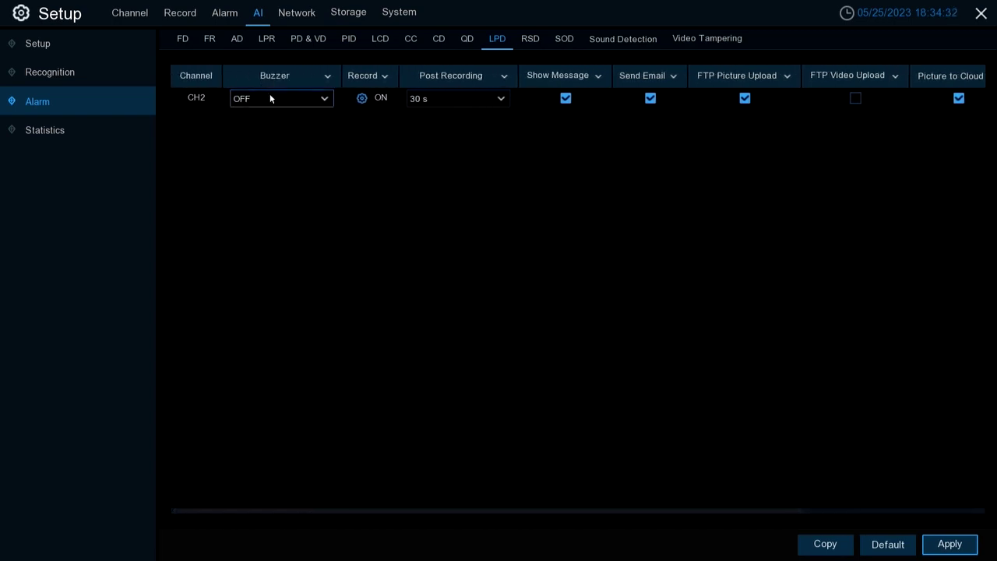
{"action": "left_click", "coordinate": [362, 98]}
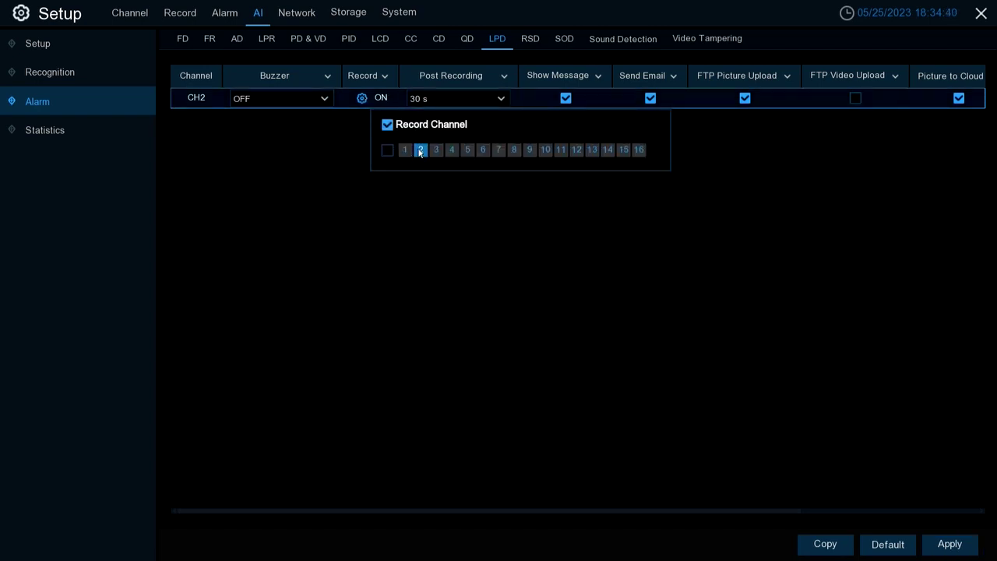
{"action": "left_click", "coordinate": [327, 150]}
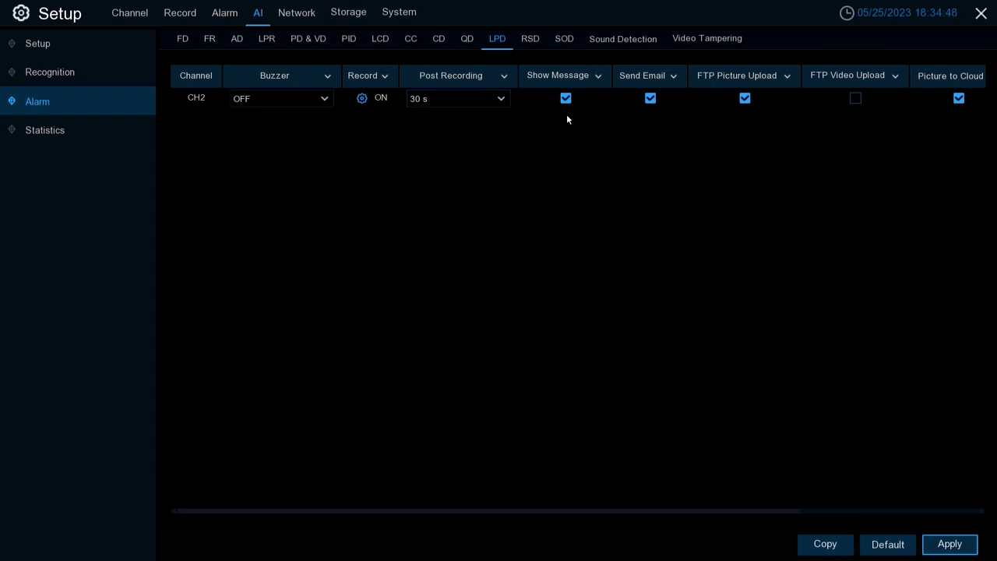
- Check CH2's remaining LPD alarm options, including the voice prompts, and apply the alarm settings
{"action": "left_click_drag", "start_coordinate": [564, 511], "coordinate": [634, 513]}
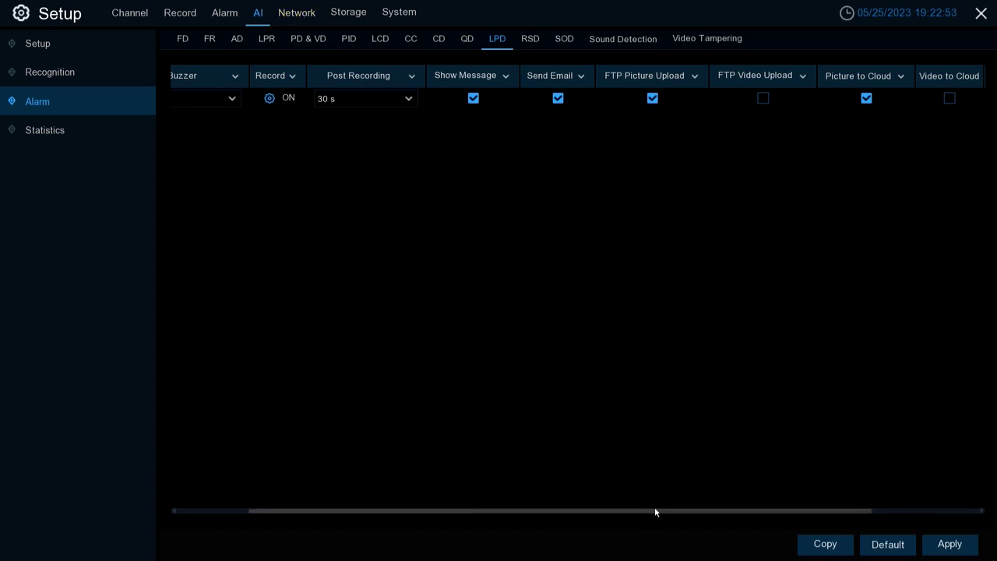
{"action": "left_click_drag", "start_coordinate": [655, 511], "coordinate": [761, 513]}
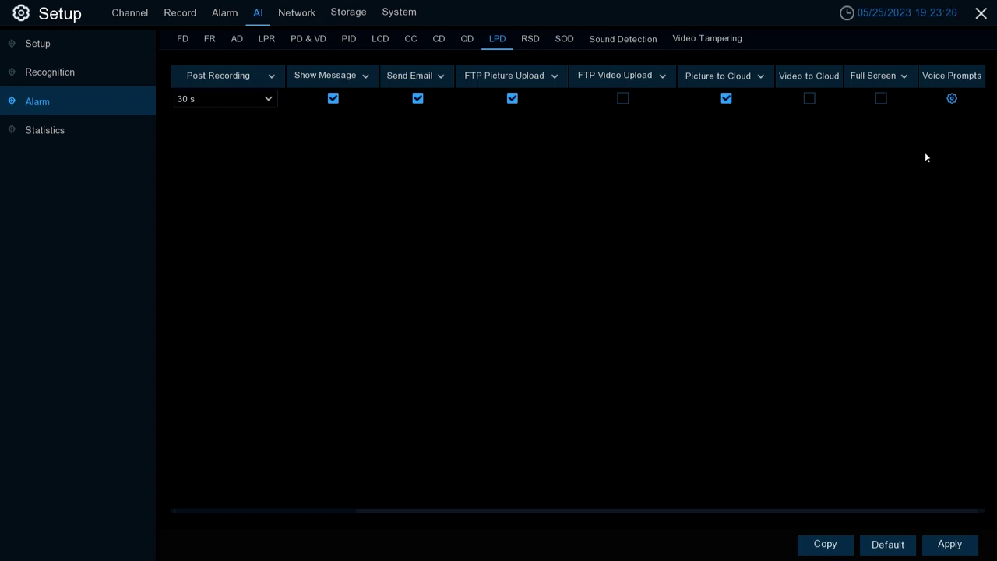
{"action": "left_click", "coordinate": [950, 100]}
{"action": "left_click", "coordinate": [878, 257]}
{"action": "left_click_drag", "start_coordinate": [605, 510], "coordinate": [734, 536]}
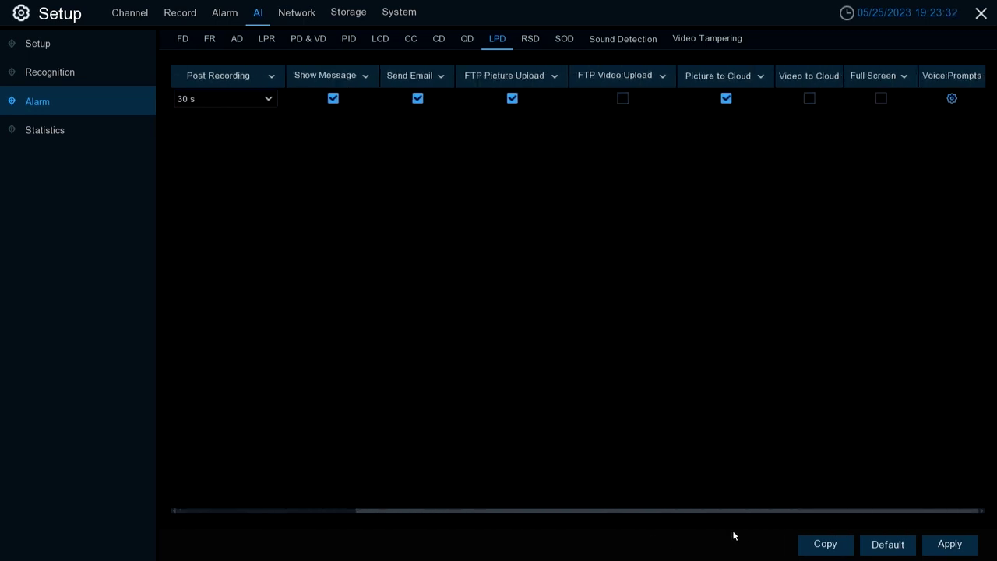
{"action": "left_click", "coordinate": [944, 545]}
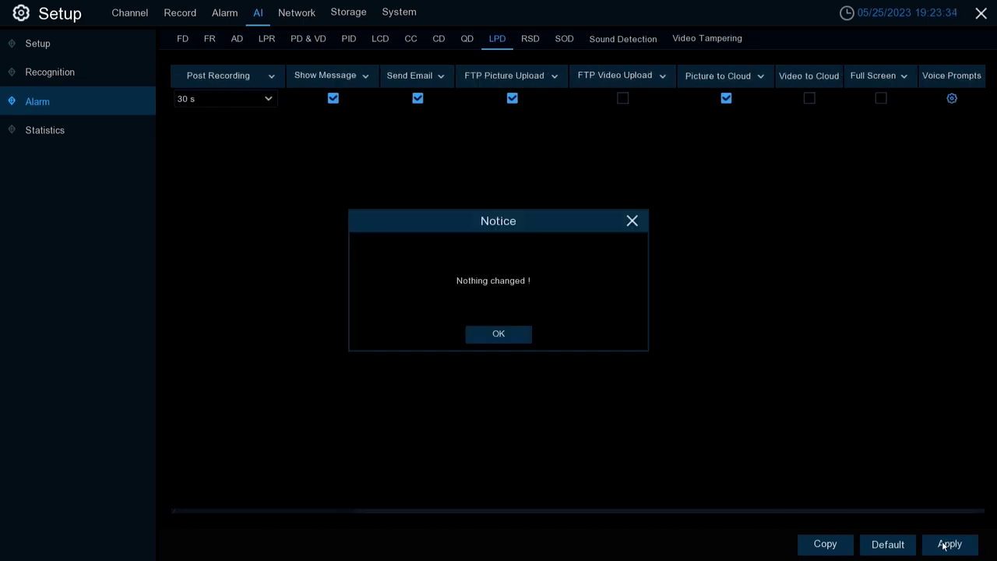
{"action": "left_click", "coordinate": [500, 337]}
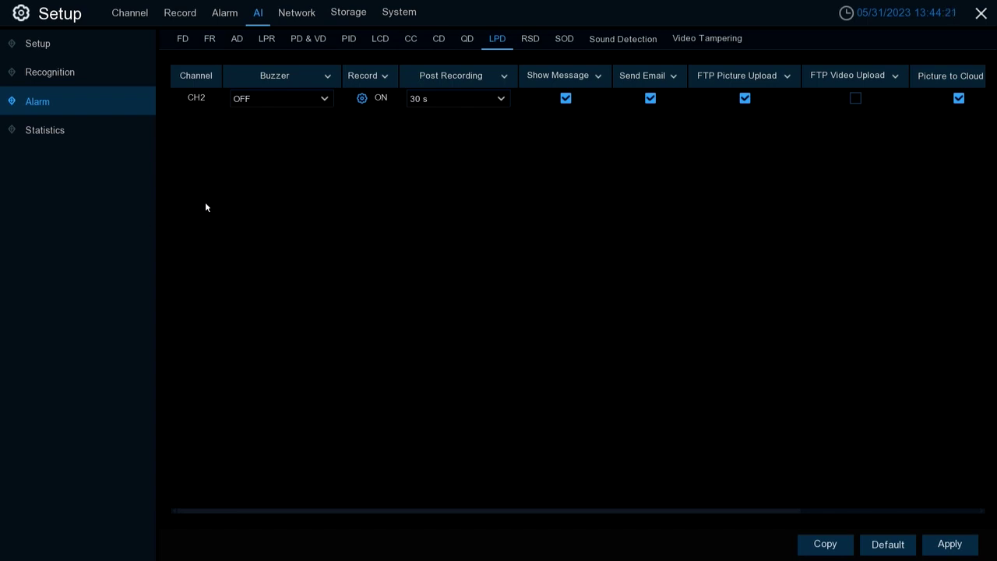
- Open License Plate Management in the AI recognition settings and check the Allow List group's editable name
{"action": "left_click", "coordinate": [50, 71]}
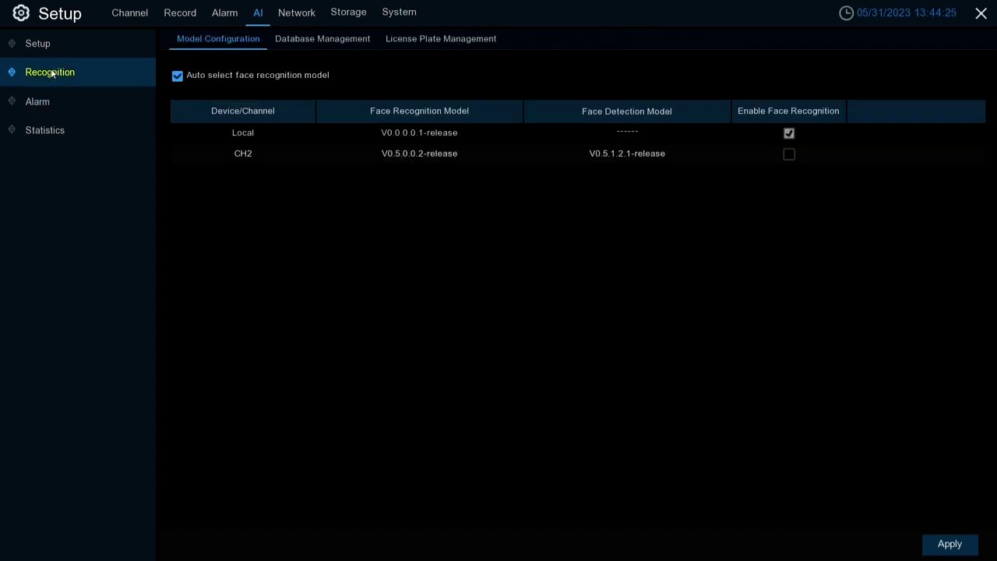
{"action": "left_click", "coordinate": [436, 42]}
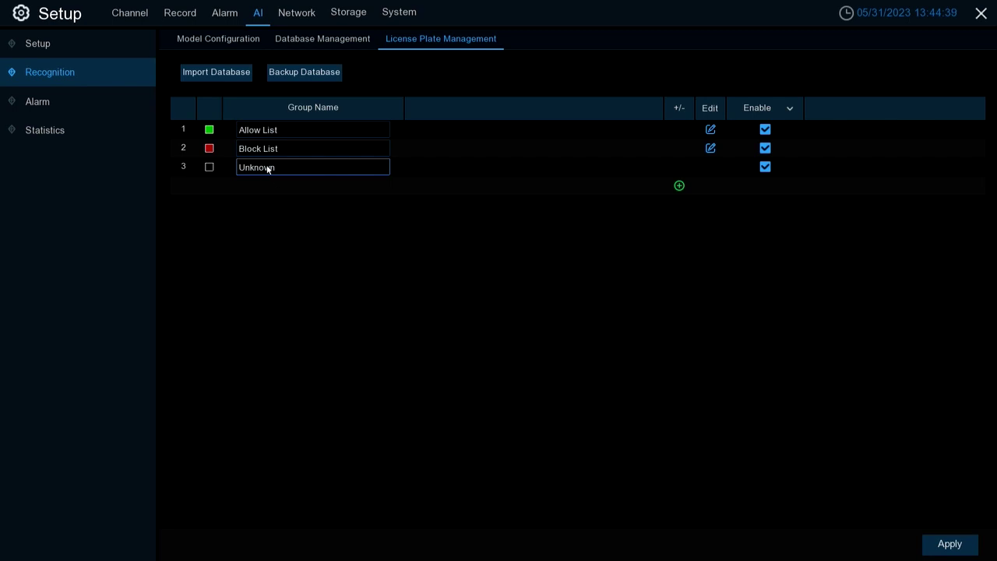
{"action": "left_click", "coordinate": [305, 134]}
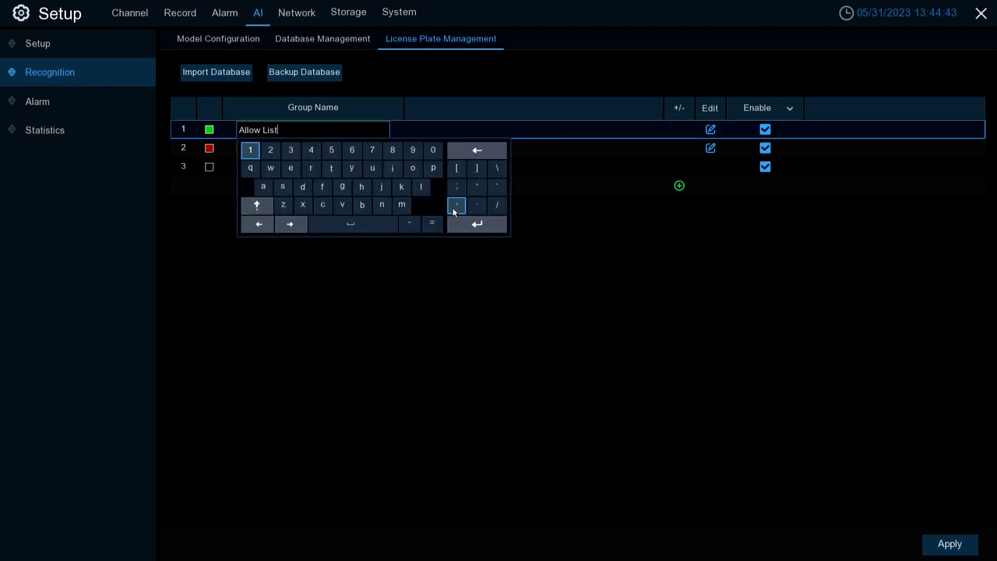
{"action": "left_click", "coordinate": [462, 285]}
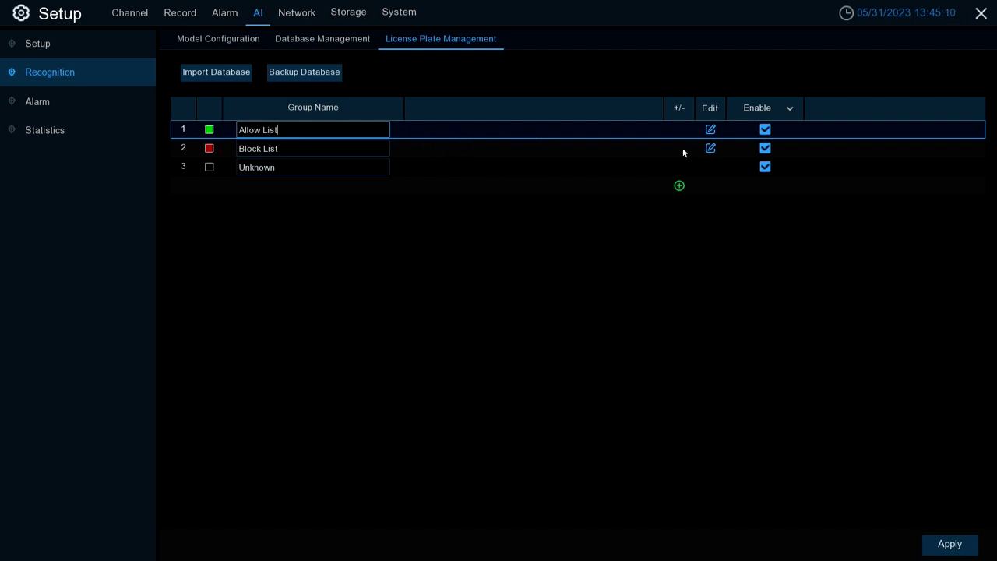
- Import the license plate 111111 into the Allow List group with the color Blue
{"action": "left_click", "coordinate": [711, 129]}
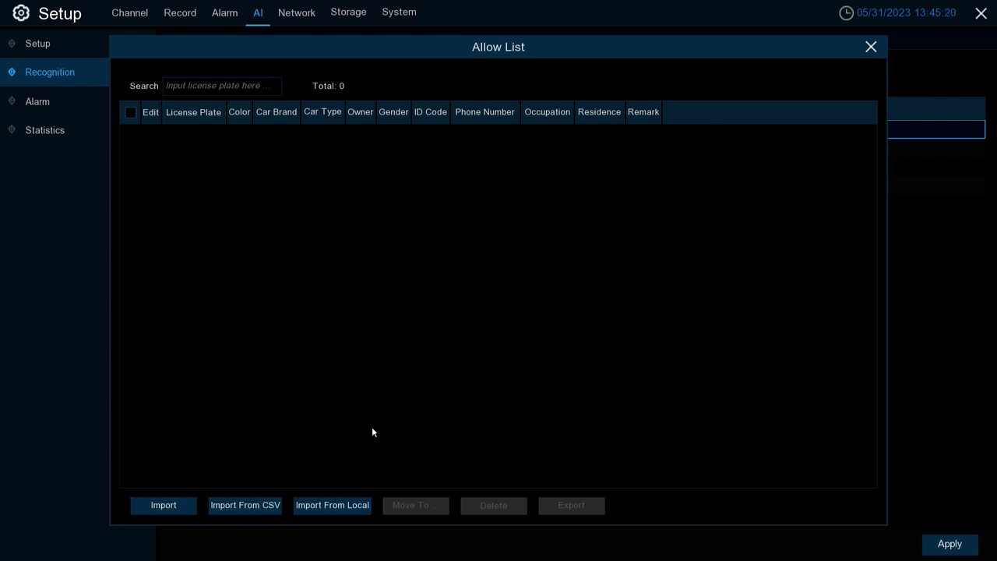
{"action": "left_click", "coordinate": [166, 504]}
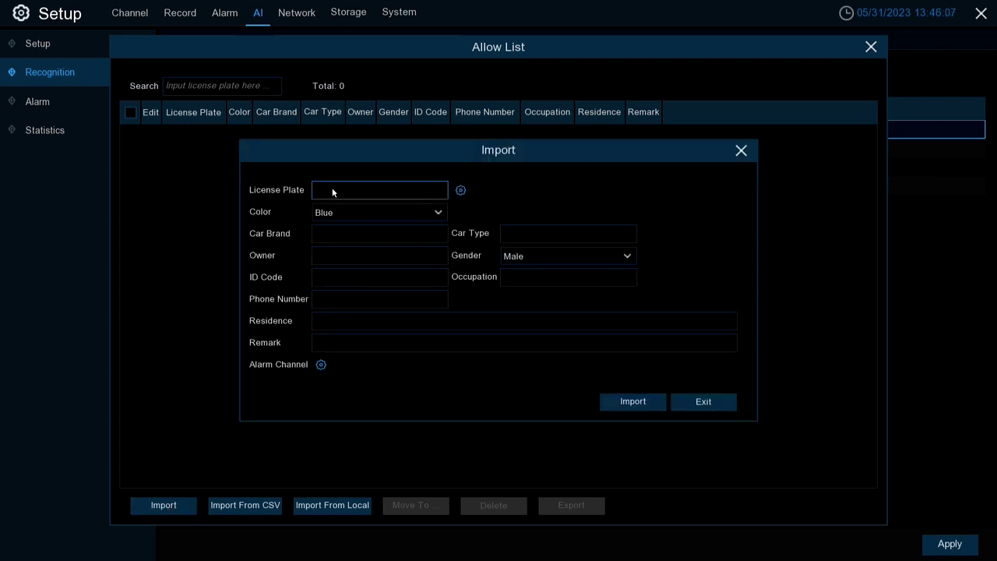
{"action": "left_click", "coordinate": [343, 186]}
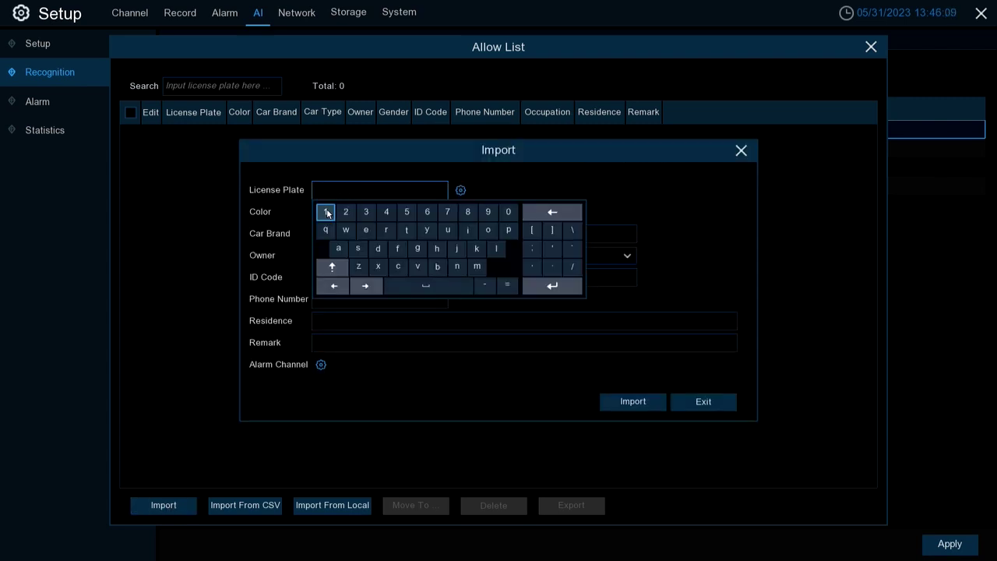
{"action": "left_click", "coordinate": [326, 211]}
{"action": "left_click", "coordinate": [326, 212]}
{"action": "left_click", "coordinate": [326, 212]}
{"action": "left_click", "coordinate": [325, 212]}
{"action": "left_click", "coordinate": [326, 212]}
{"action": "left_click", "coordinate": [326, 212]}
{"action": "left_click", "coordinate": [561, 185]}
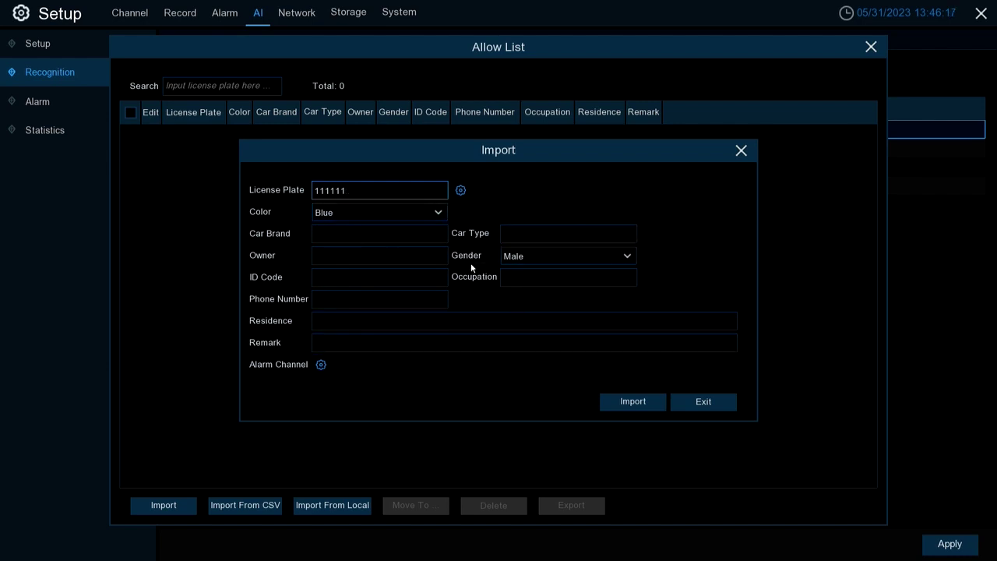
{"action": "left_click", "coordinate": [631, 401]}
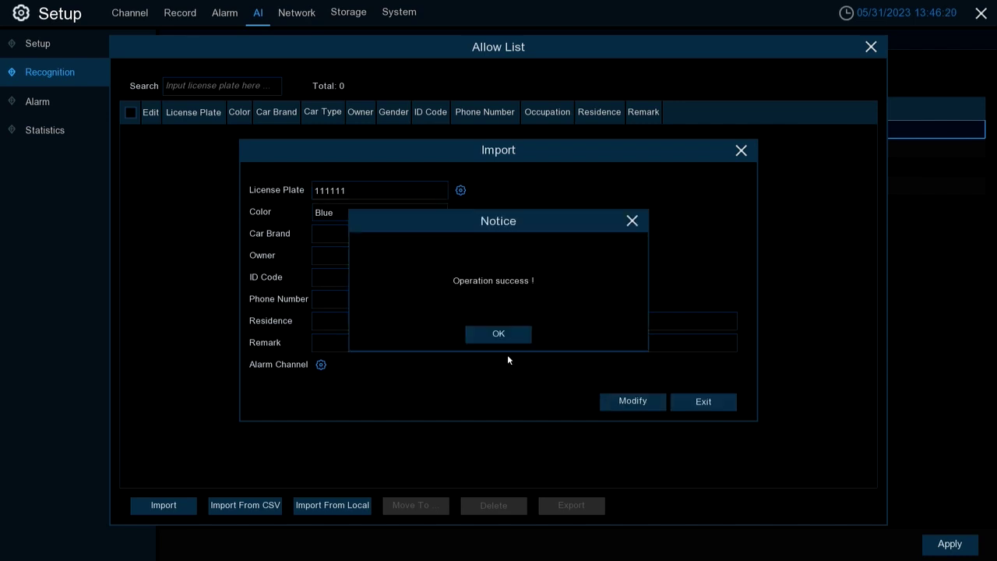
- Close the finished license plate import and check the Allow List's option to import plates from CSV
{"action": "left_click", "coordinate": [493, 335]}
{"action": "left_click", "coordinate": [741, 150]}
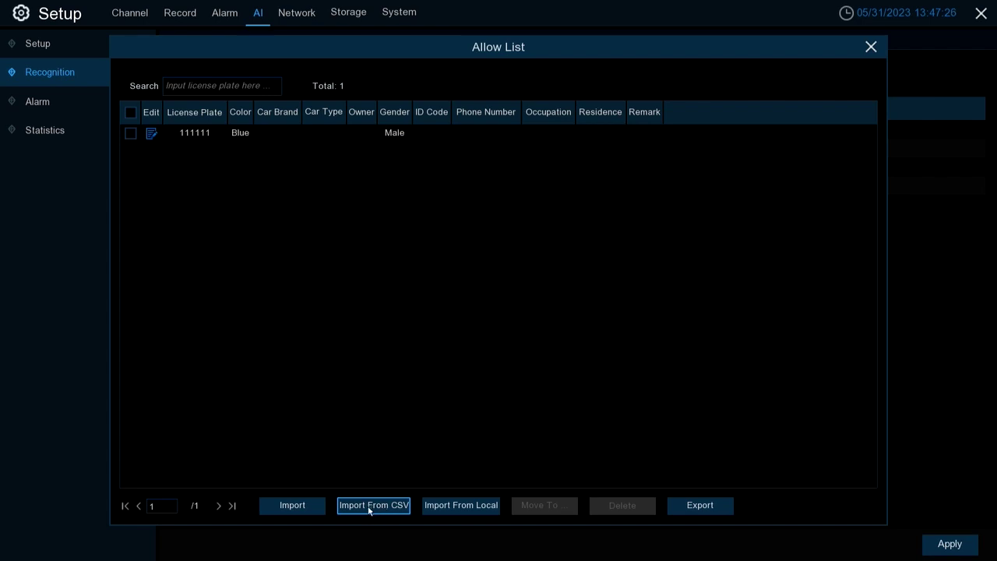
{"action": "left_click", "coordinate": [370, 507]}
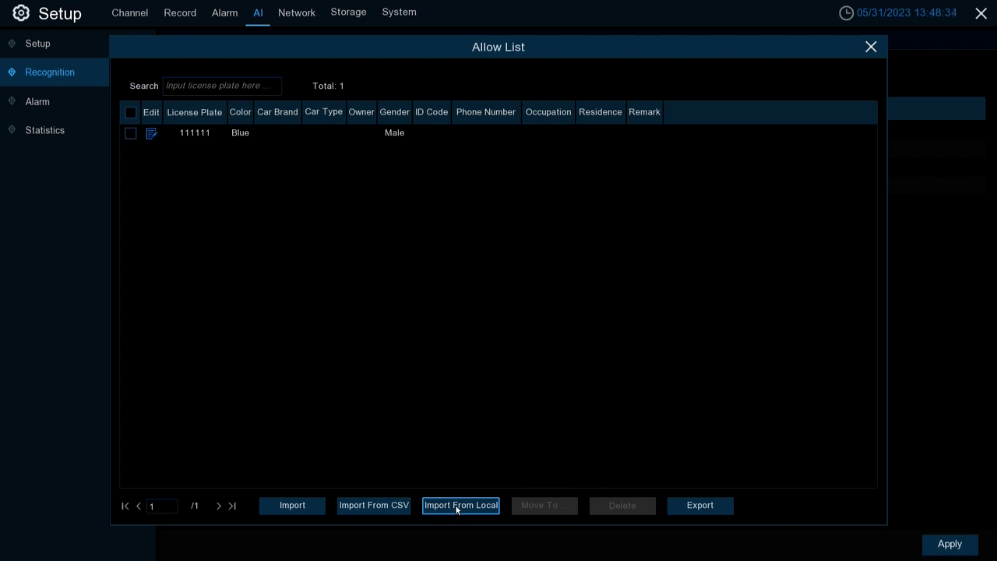
- Open the import of locally captured plates for the Allow List and check the start date and time span options
{"action": "left_click", "coordinate": [459, 507]}
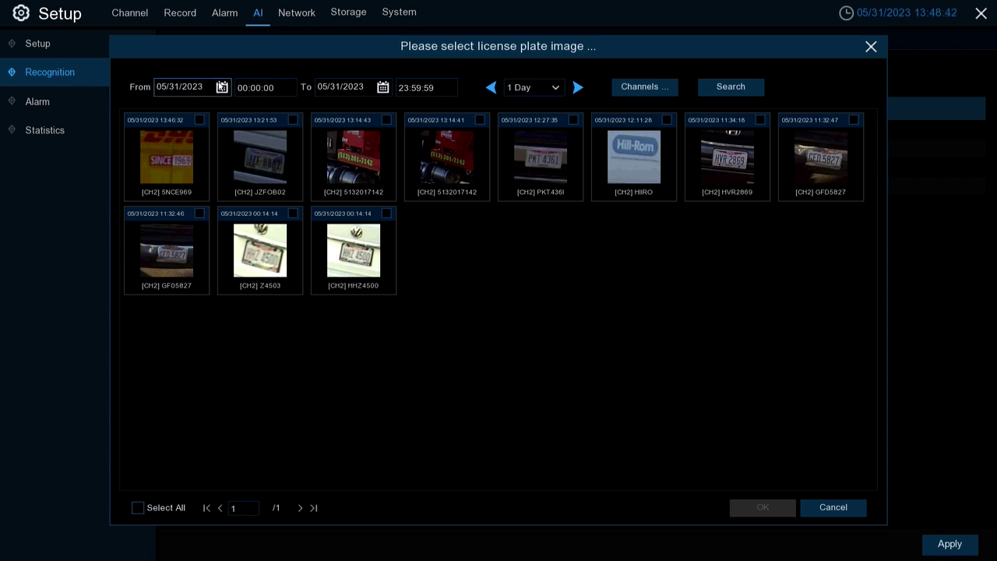
{"action": "left_click", "coordinate": [222, 89]}
{"action": "left_click", "coordinate": [222, 89]}
{"action": "left_click", "coordinate": [529, 92]}
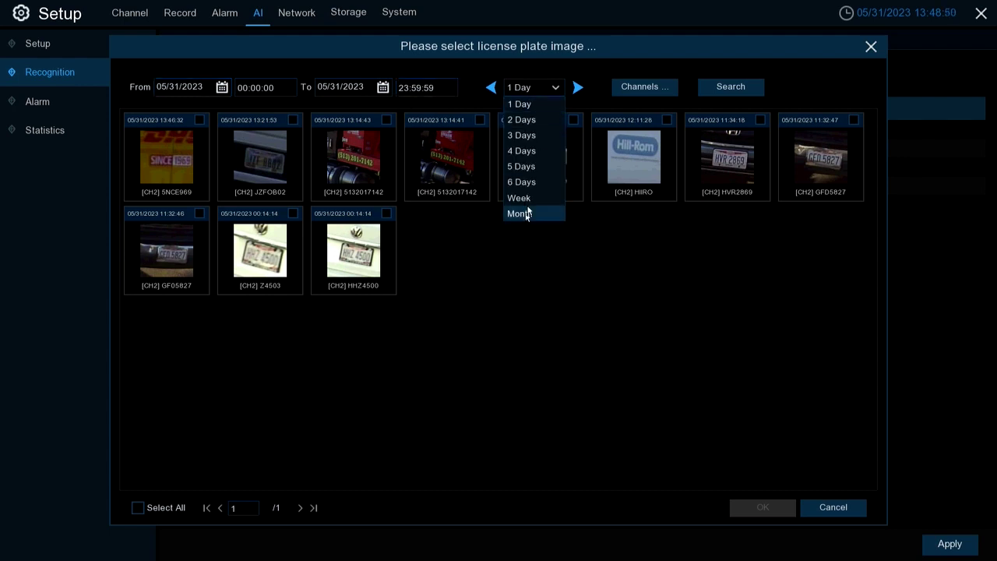
{"action": "left_click", "coordinate": [541, 69]}
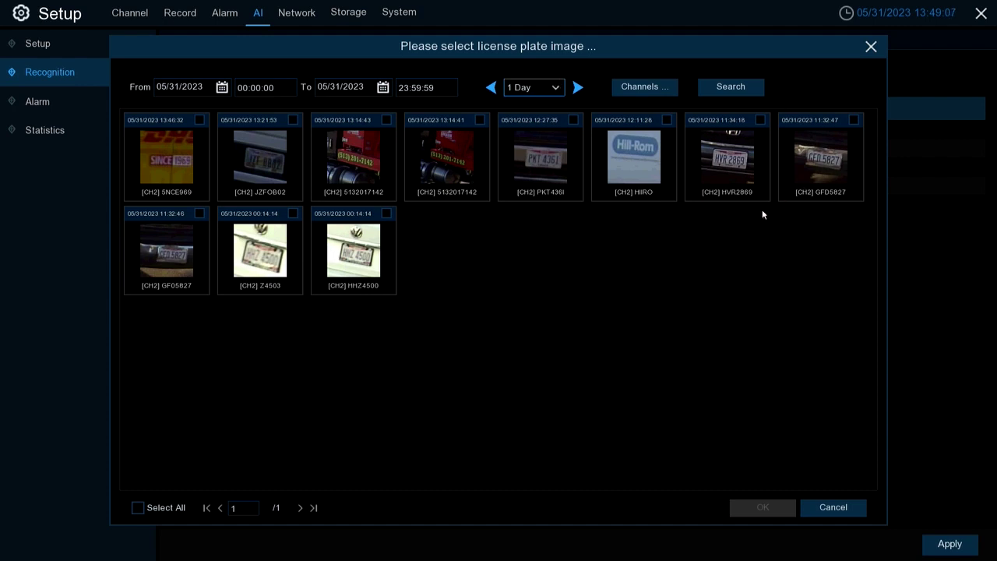
- Import the license plate image captured by CH2 at 11:34 on 05/31/2023 into the Allow List
{"action": "left_click", "coordinate": [760, 121]}
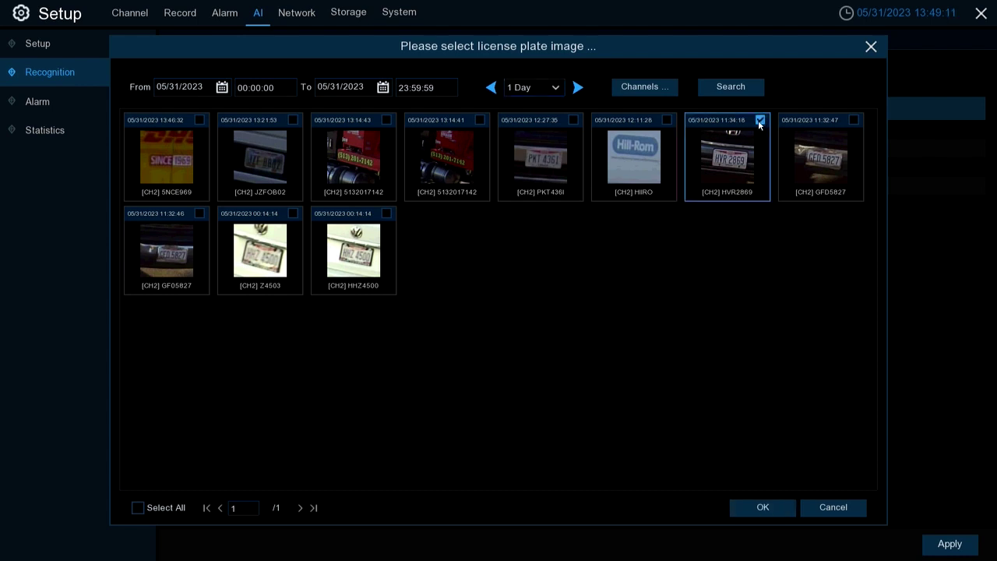
{"action": "left_click", "coordinate": [761, 507]}
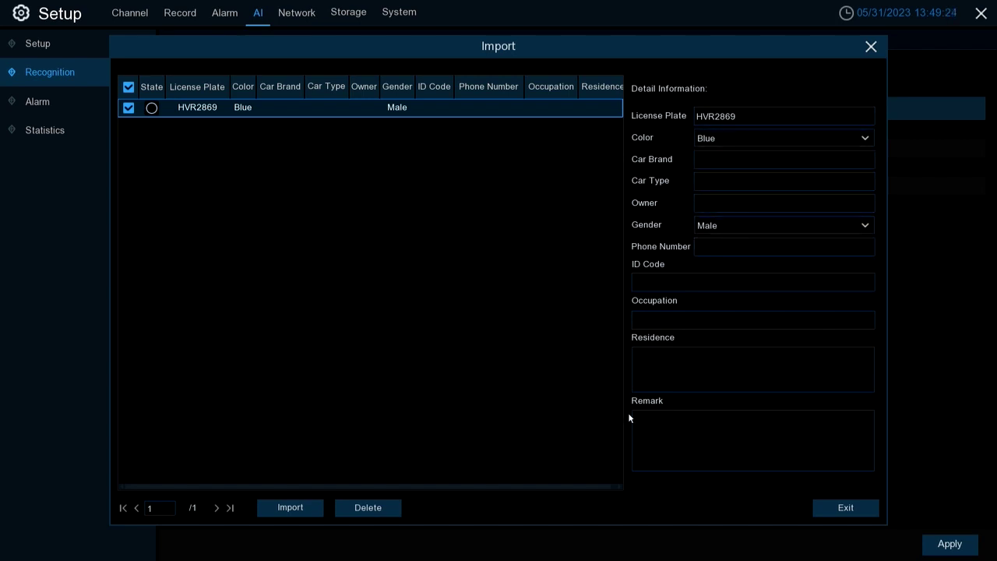
{"action": "left_click", "coordinate": [312, 507]}
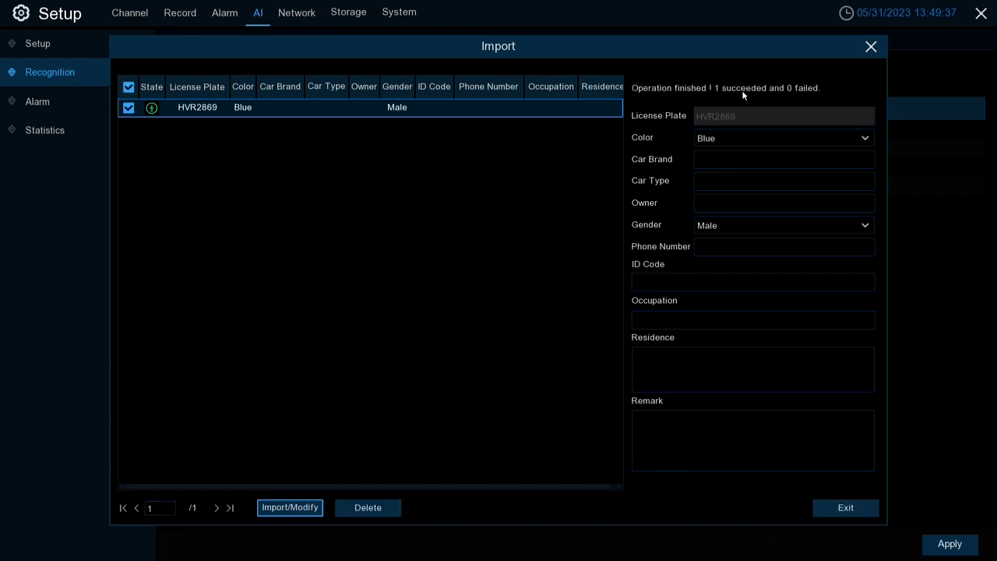
{"action": "left_click", "coordinate": [845, 506]}
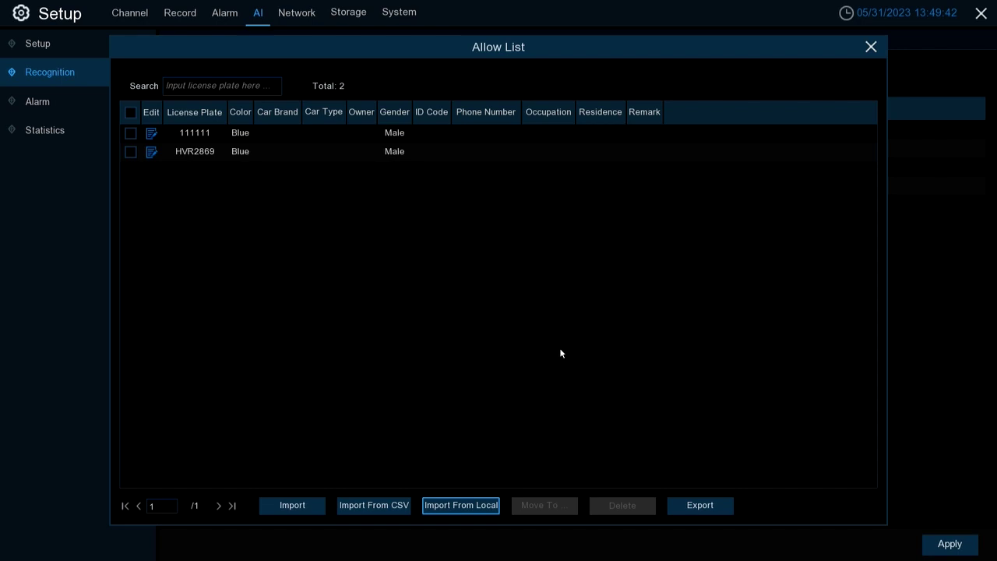
- Close the Allow List and apply the license plate management settings
{"action": "left_click", "coordinate": [871, 44]}
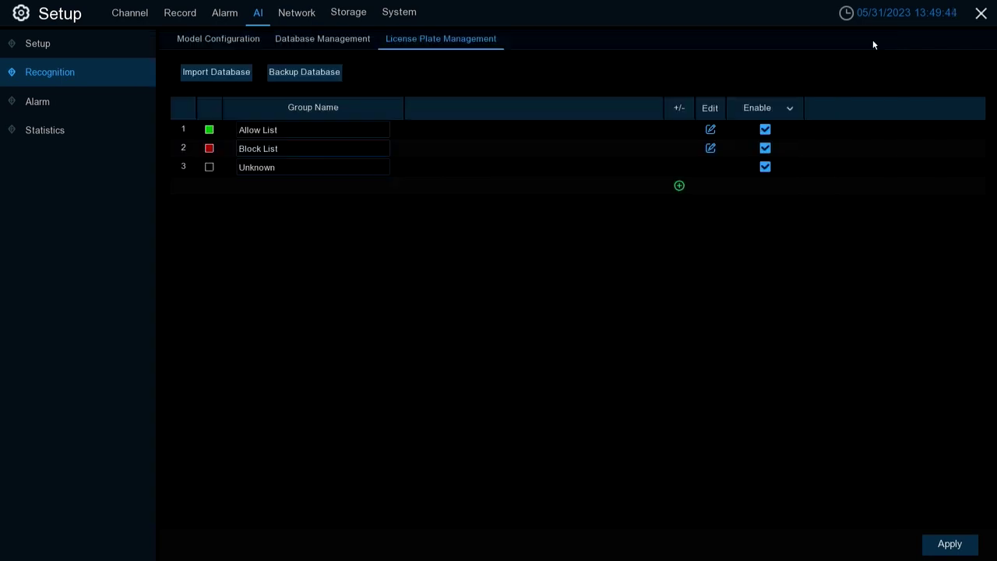
{"action": "left_click", "coordinate": [949, 544]}
{"action": "left_click", "coordinate": [497, 335]}
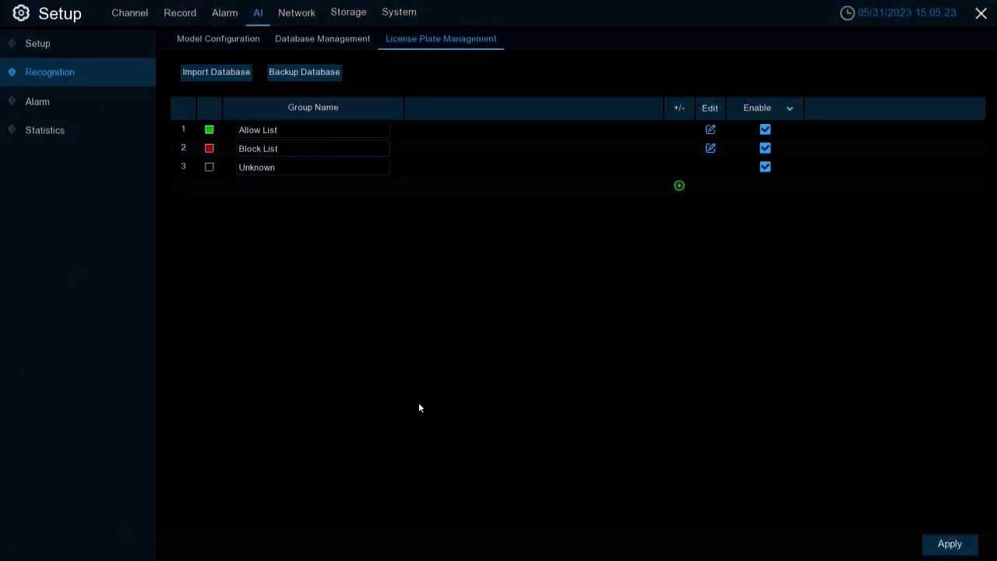
- Open the AI alarm settings for LPR and check the Allow List group's Fault-tolerant character limit
{"action": "left_click", "coordinate": [37, 101]}
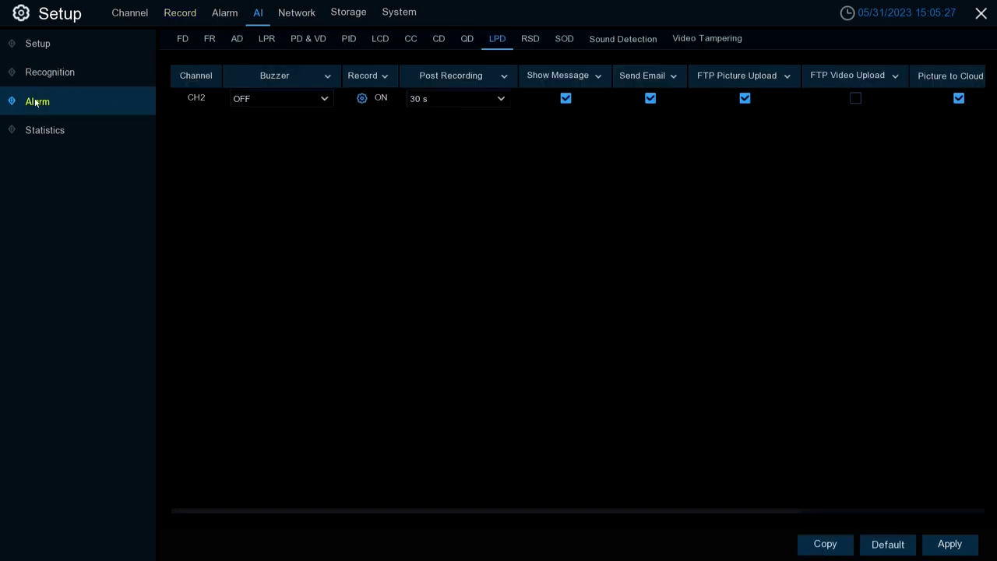
{"action": "left_click", "coordinate": [267, 38]}
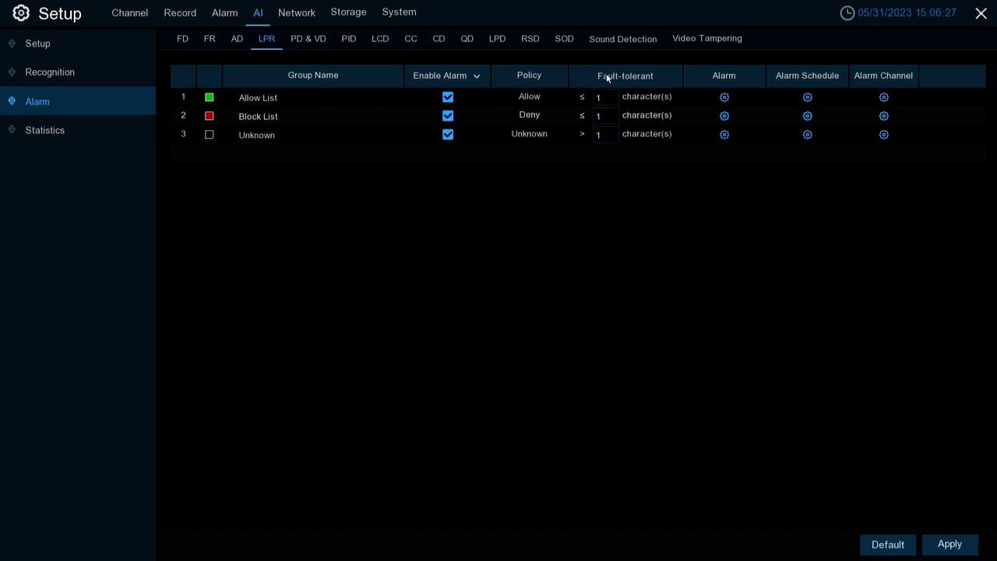
{"action": "left_click", "coordinate": [603, 101]}
- Examine the Allow List group's alarm actions for all channels, including the voice prompts, and save them
{"action": "left_click", "coordinate": [724, 98]}
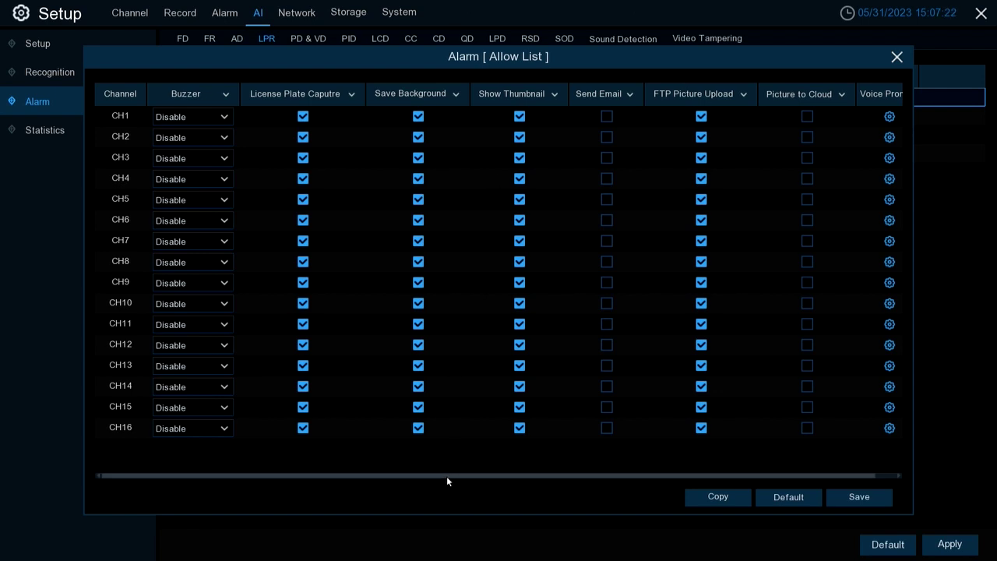
{"action": "mouse_move", "coordinate": [447, 478]}
{"action": "left_mouse_down"}
{"action": "mouse_move", "coordinate": [496, 485]}
{"action": "mouse_move", "coordinate": [392, 476]}
{"action": "mouse_move", "coordinate": [500, 476]}
{"action": "mouse_move", "coordinate": [434, 476]}
{"action": "left_mouse_up"}
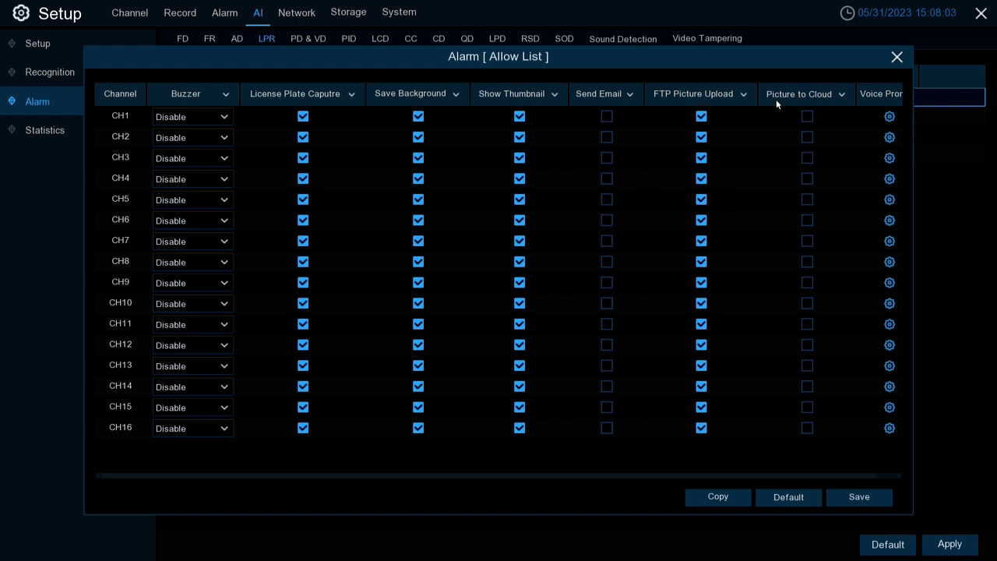
{"action": "left_click_drag", "start_coordinate": [675, 471], "coordinate": [749, 467]}
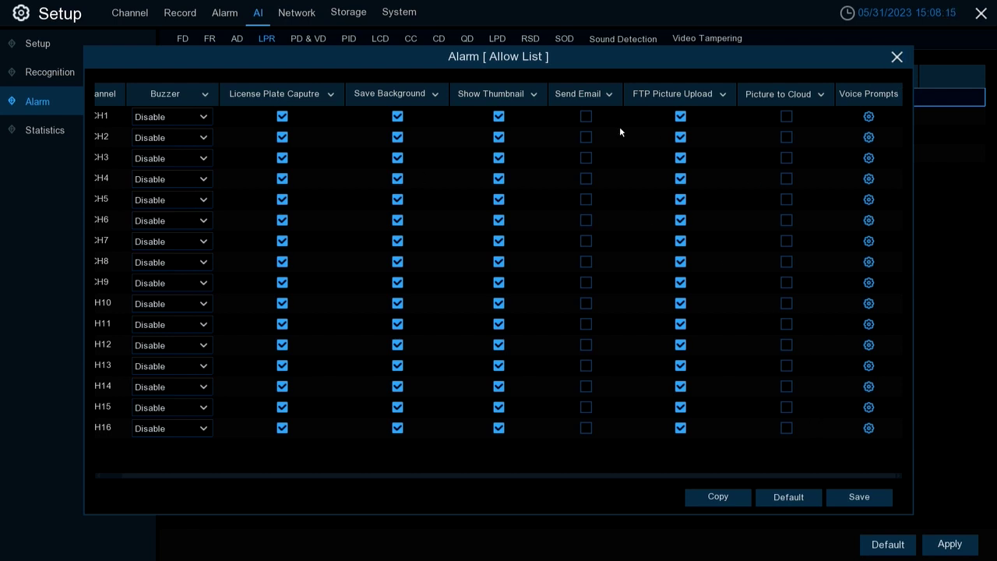
{"action": "left_click", "coordinate": [860, 496]}
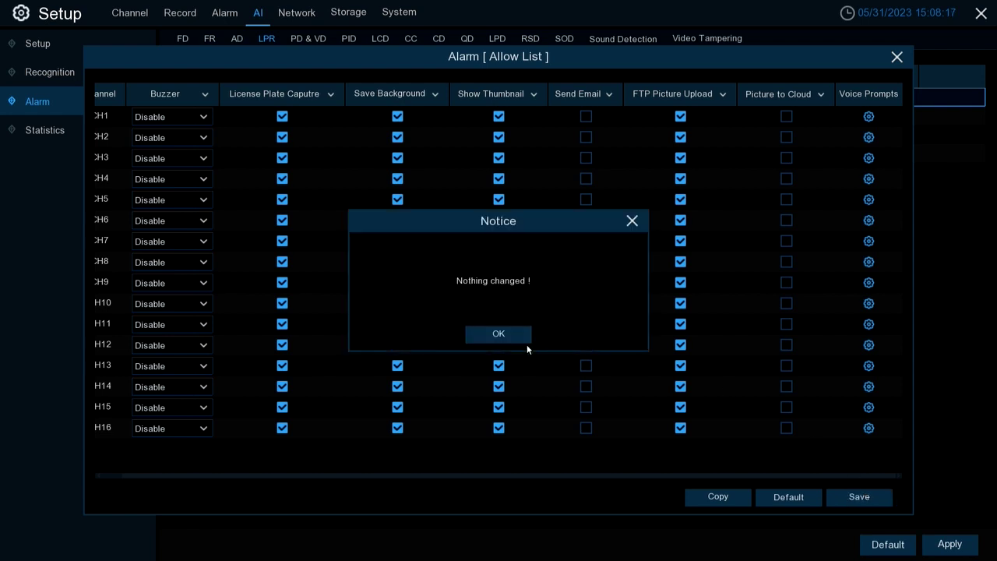
{"action": "left_click", "coordinate": [487, 334]}
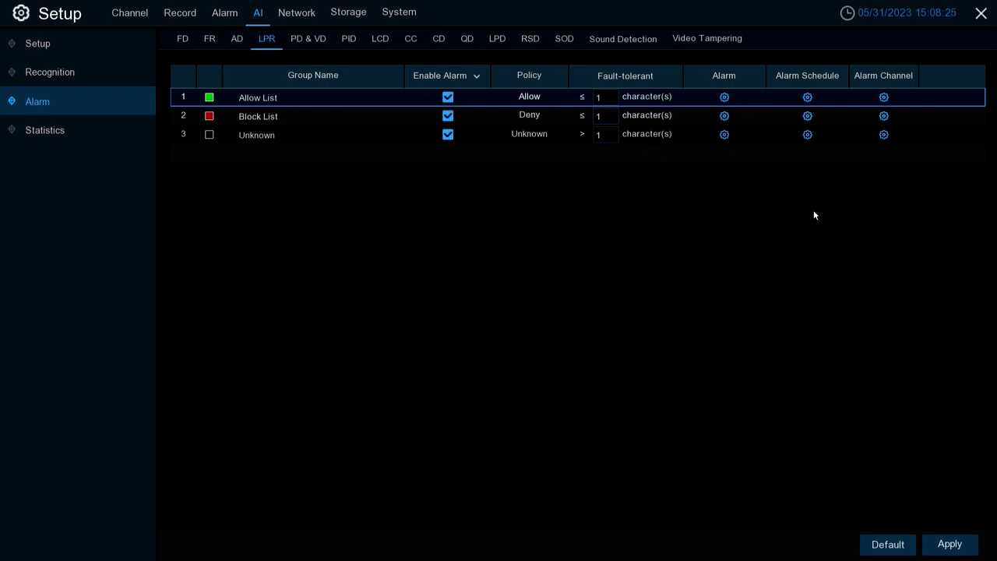
- Open the Allow List group's alarm schedule and clear every time slot of the week for CH1
{"action": "left_click", "coordinate": [807, 97]}
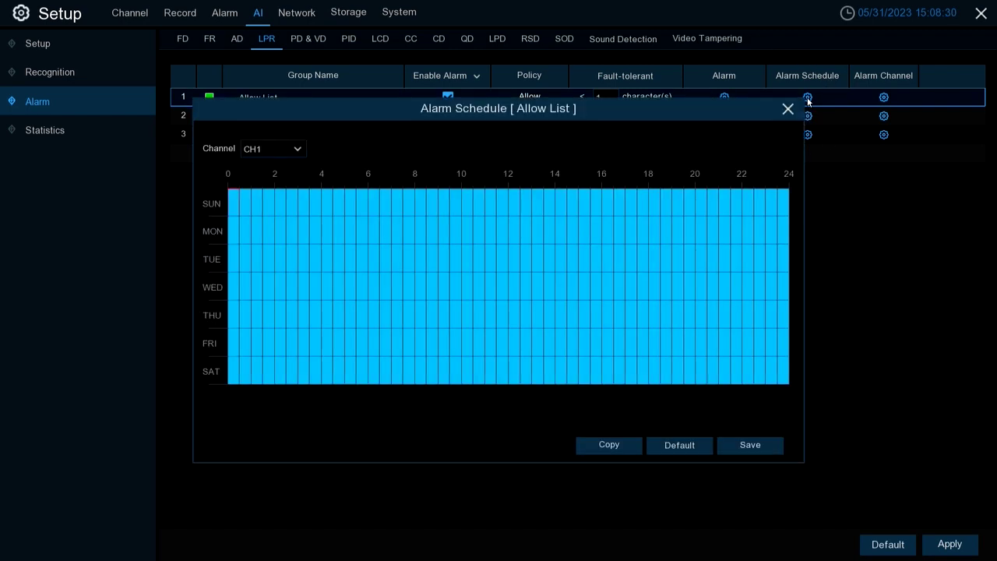
{"action": "left_click", "coordinate": [245, 204]}
{"action": "left_click", "coordinate": [260, 205]}
{"action": "left_click", "coordinate": [235, 204]}
{"action": "left_click", "coordinate": [245, 204]}
{"action": "left_click", "coordinate": [256, 204]}
{"action": "left_click_drag", "start_coordinate": [233, 198], "coordinate": [788, 366]}
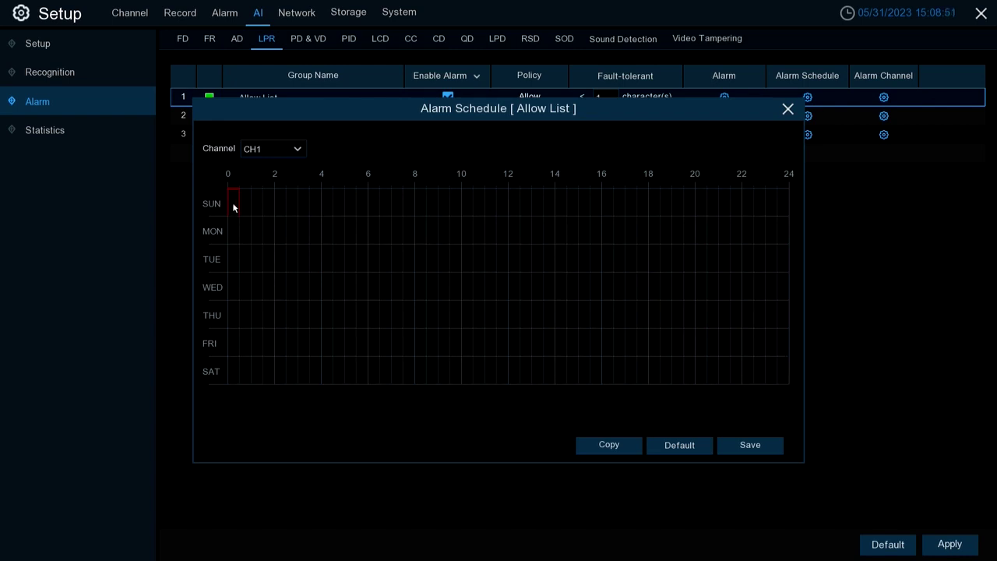
- Fill CH1's alarm schedule for all hours from Sunday to Saturday and save the schedule
{"action": "left_click_drag", "start_coordinate": [231, 205], "coordinate": [794, 380]}
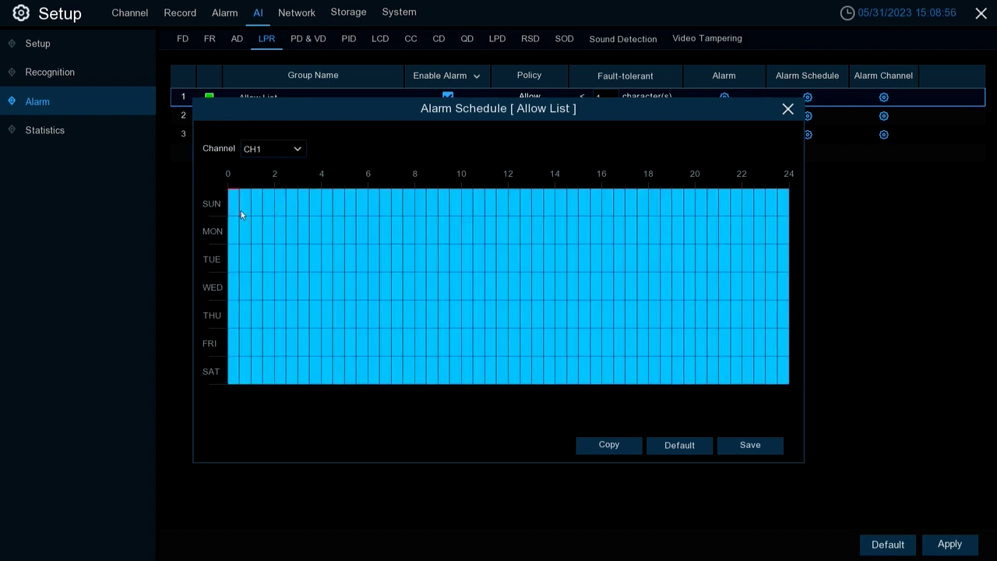
{"action": "mouse_move", "coordinate": [241, 214]}
{"action": "left_mouse_down"}
{"action": "mouse_move", "coordinate": [242, 202]}
{"action": "mouse_move", "coordinate": [231, 205]}
{"action": "mouse_move", "coordinate": [242, 204]}
{"action": "left_mouse_up"}
{"action": "left_click", "coordinate": [751, 450]}
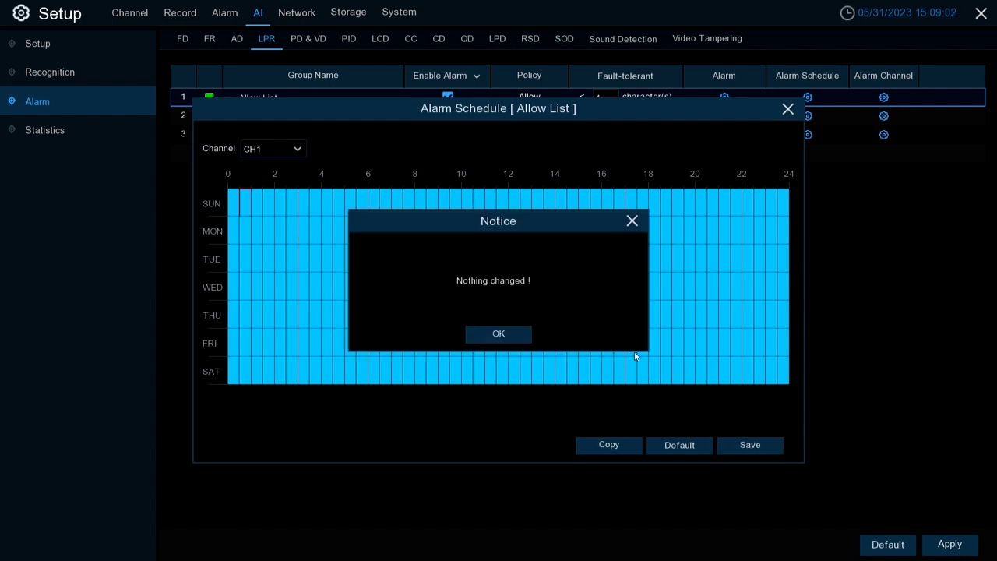
{"action": "left_click", "coordinate": [520, 334]}
{"action": "left_click", "coordinate": [787, 109]}
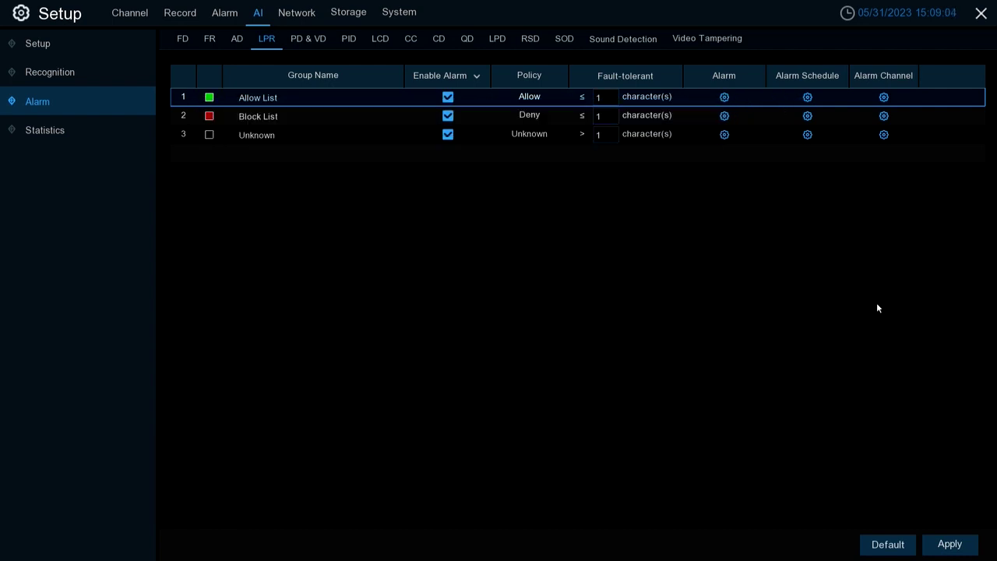
- Check the Allow List group's alarm channel settings and exit the setup
{"action": "left_click", "coordinate": [883, 98]}
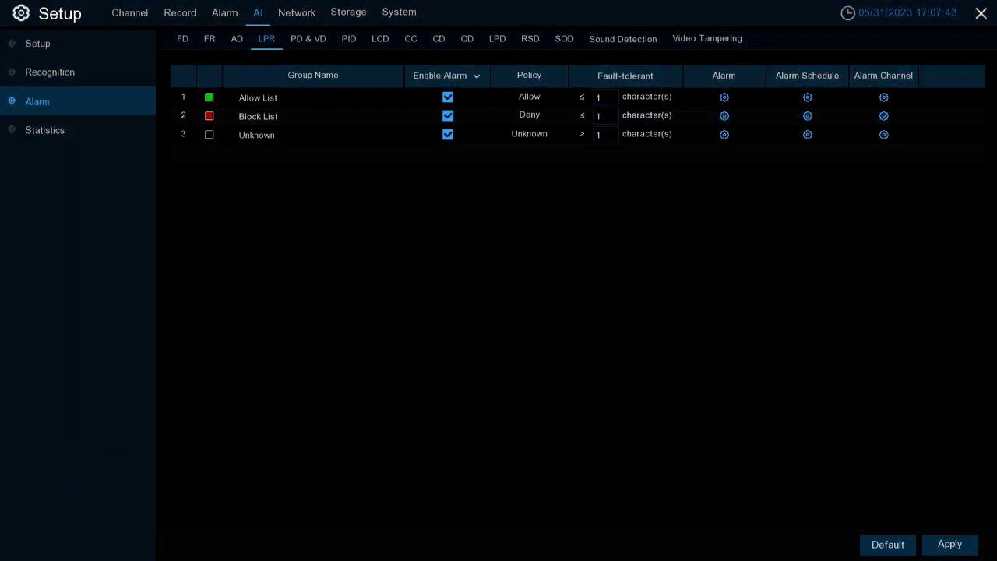
{"action": "left_click", "coordinate": [981, 14]}
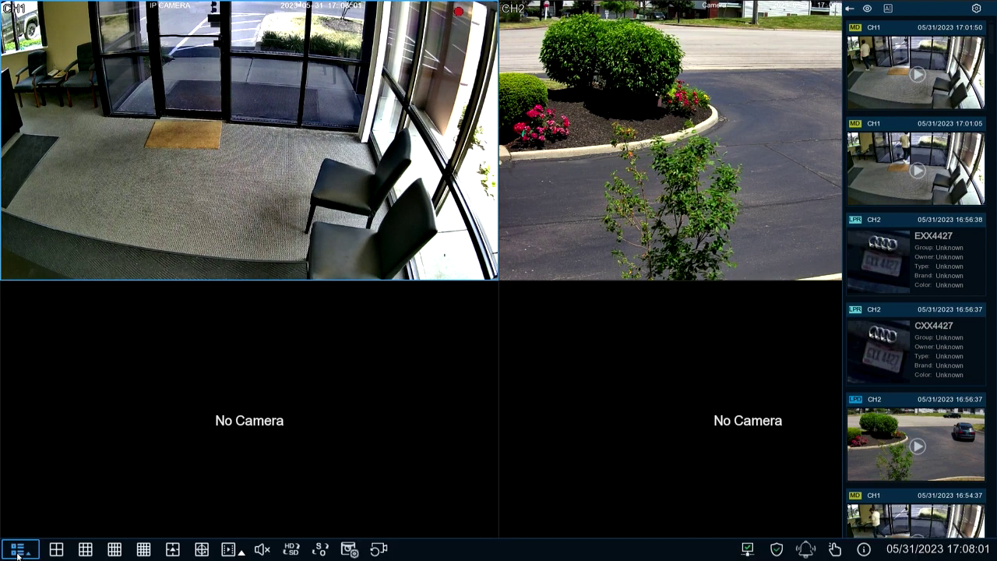
- Open the License Plate search among the recorder's AI searches
{"action": "left_click", "coordinate": [18, 551]}
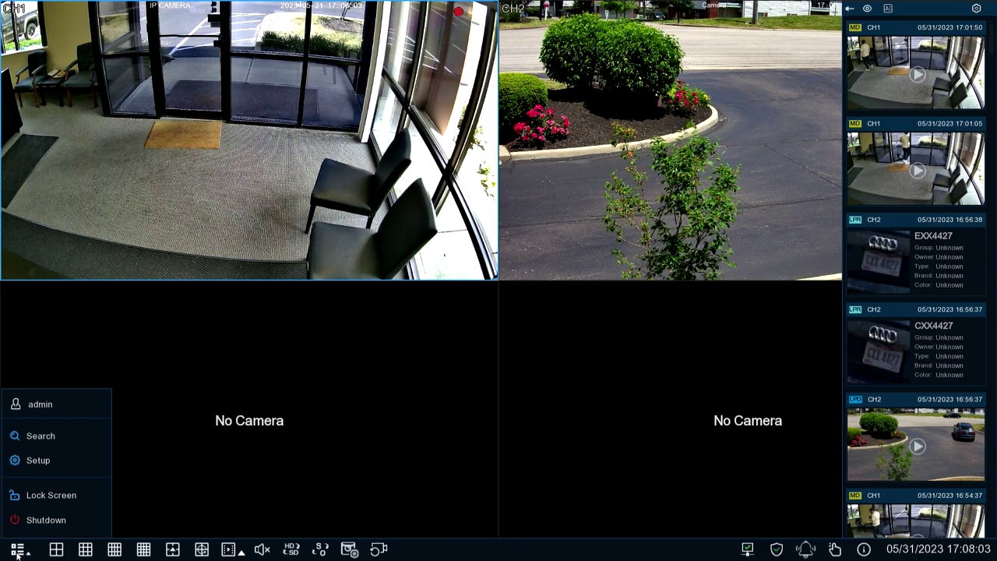
{"action": "left_click", "coordinate": [39, 436]}
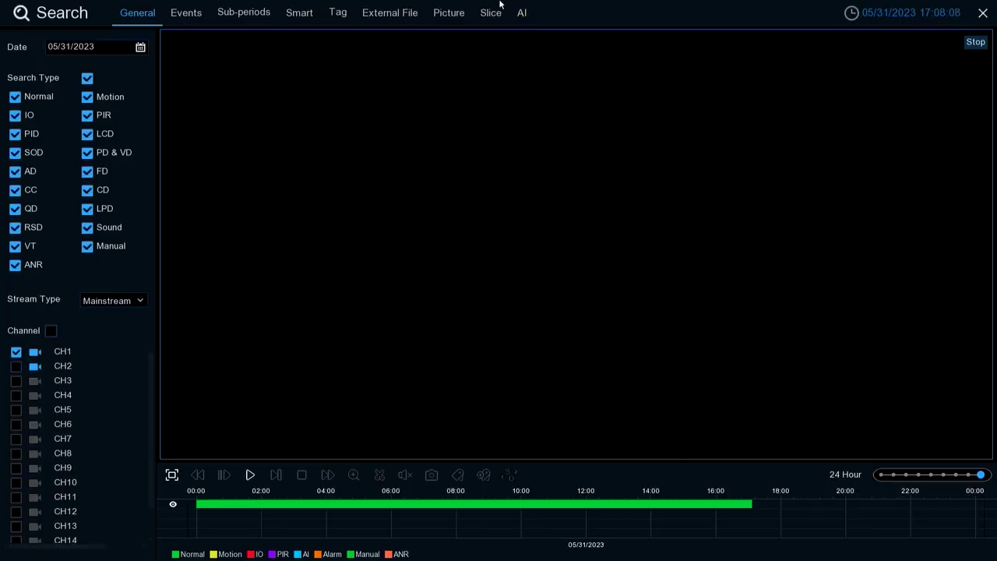
{"action": "left_click", "coordinate": [521, 14]}
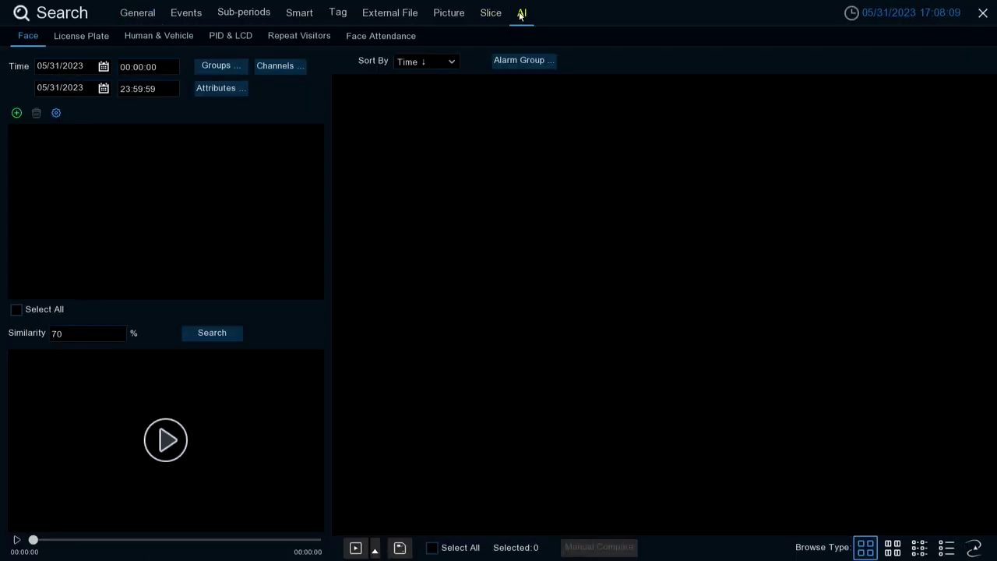
{"action": "left_click", "coordinate": [82, 37]}
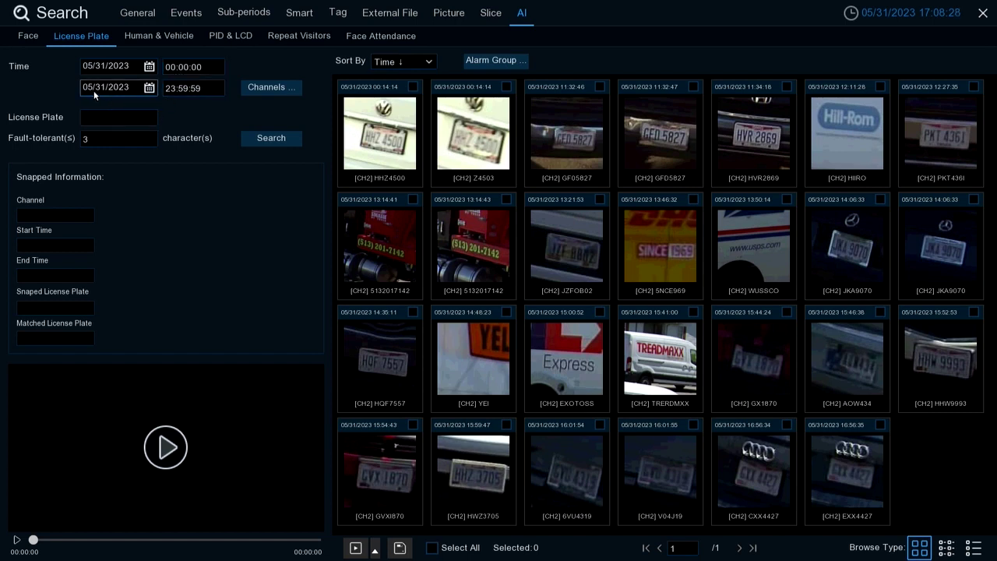
- Check the alarm group filter and the channel selection of the license plate search
{"action": "left_click", "coordinate": [491, 62]}
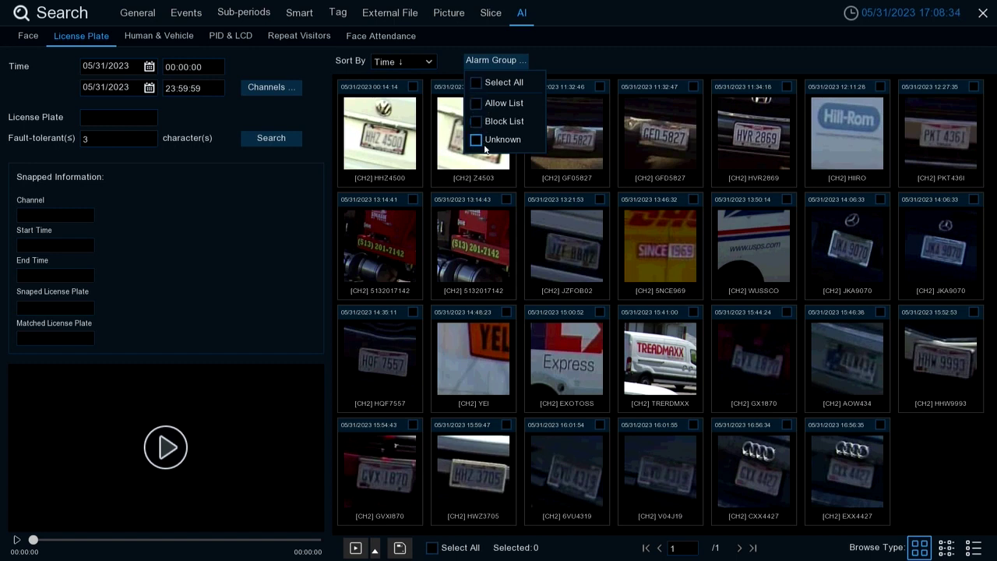
{"action": "left_click", "coordinate": [477, 84]}
{"action": "left_click", "coordinate": [265, 90]}
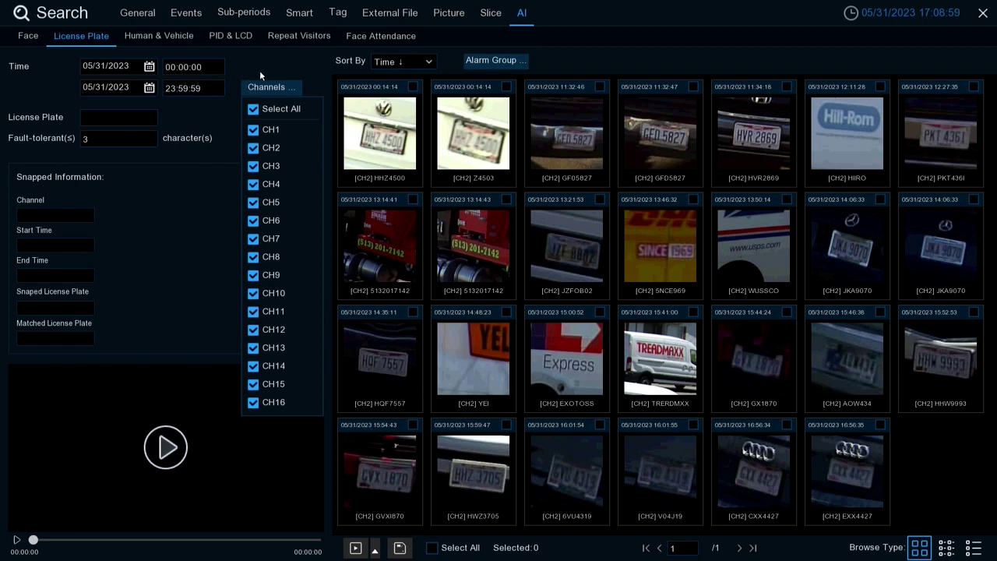
{"action": "left_click", "coordinate": [259, 70]}
- Check the License Plate and Fault-tolerant search fields and run the search for 05/31/2023
{"action": "left_click", "coordinate": [82, 121]}
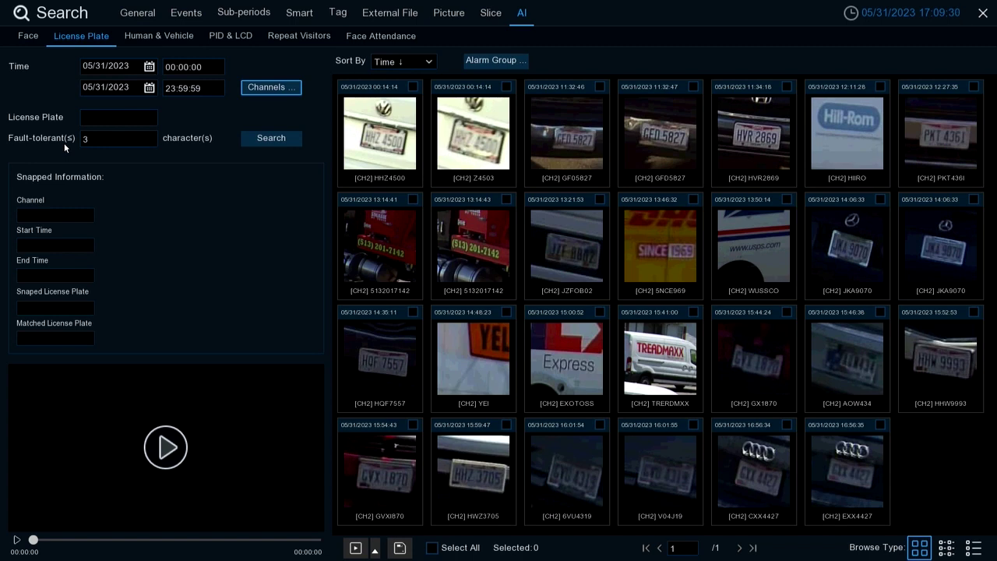
{"action": "left_click", "coordinate": [90, 146]}
{"action": "left_click", "coordinate": [88, 144]}
{"action": "left_click", "coordinate": [272, 139]}
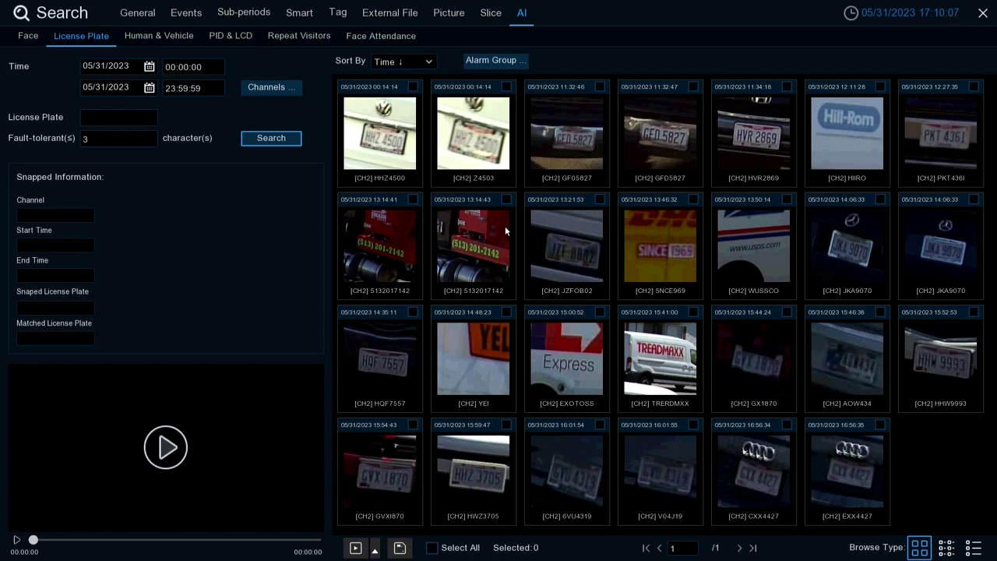
- Play the footage of the first plate captured at 00:14:14, both in full playback and in the preview
{"action": "double_click", "coordinate": [380, 130]}
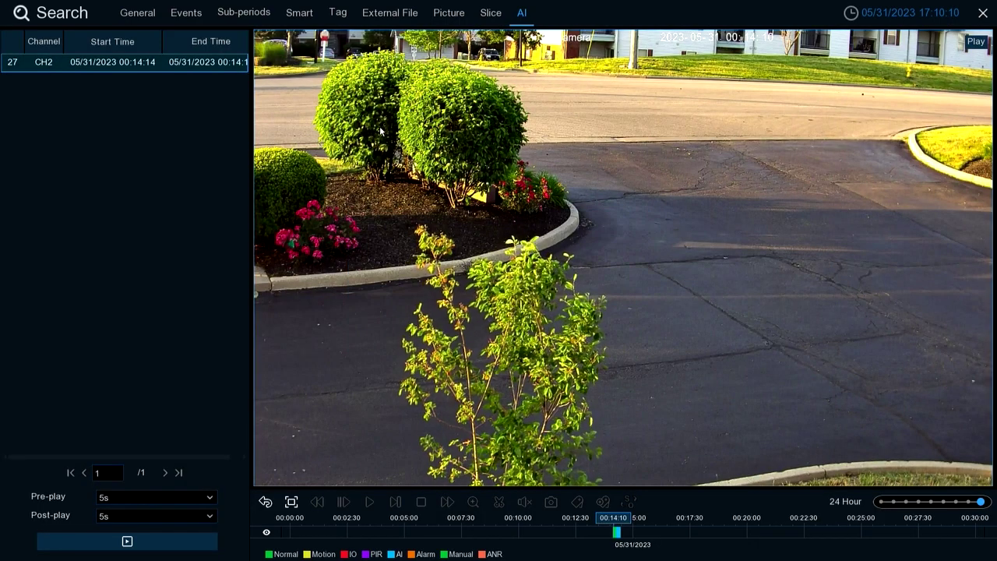
{"action": "right_click", "coordinate": [398, 103]}
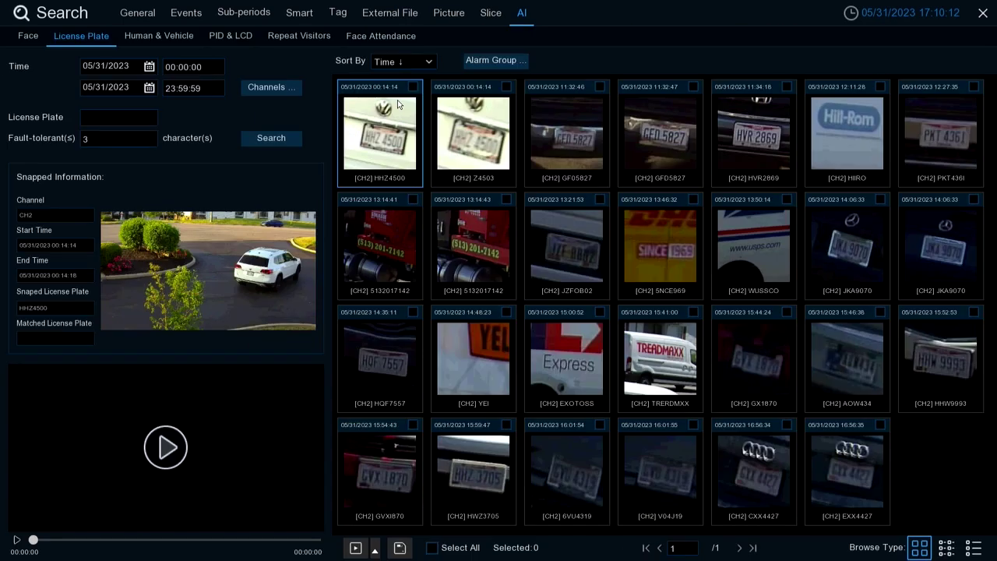
{"action": "left_click", "coordinate": [387, 130]}
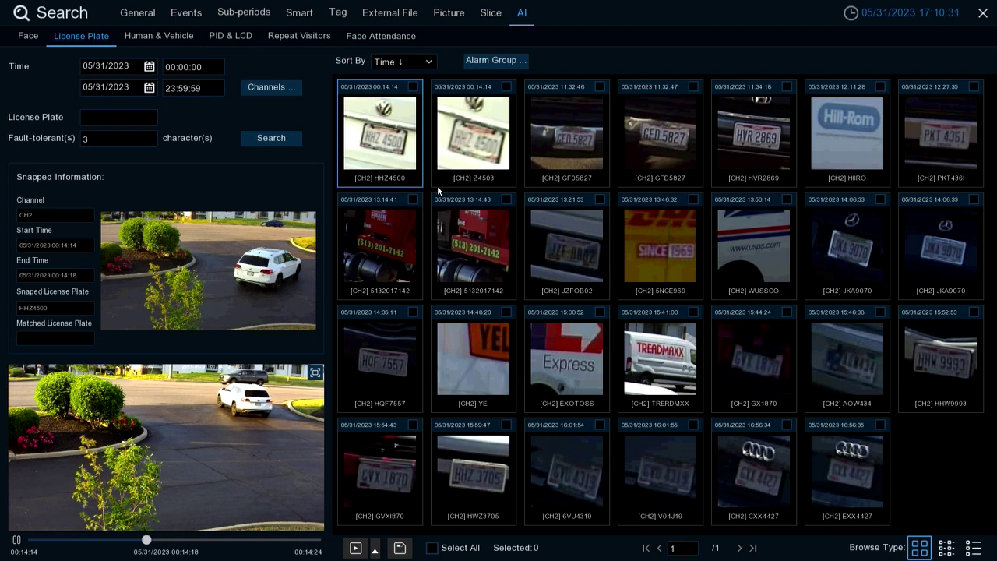
- Select the first plate captured at 00:14:14 and check the available playback durations
{"action": "left_click", "coordinate": [412, 87]}
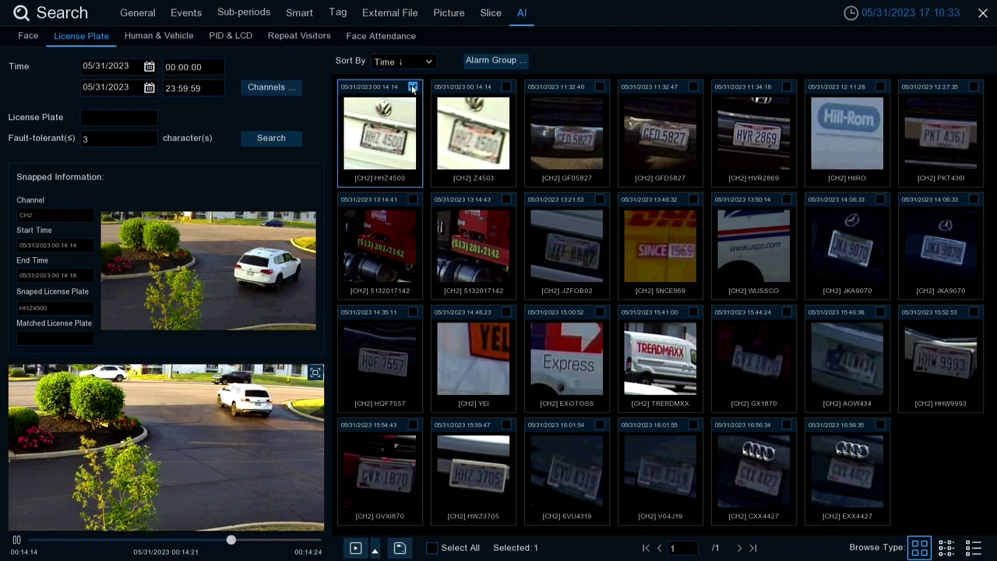
{"action": "left_click", "coordinate": [374, 549]}
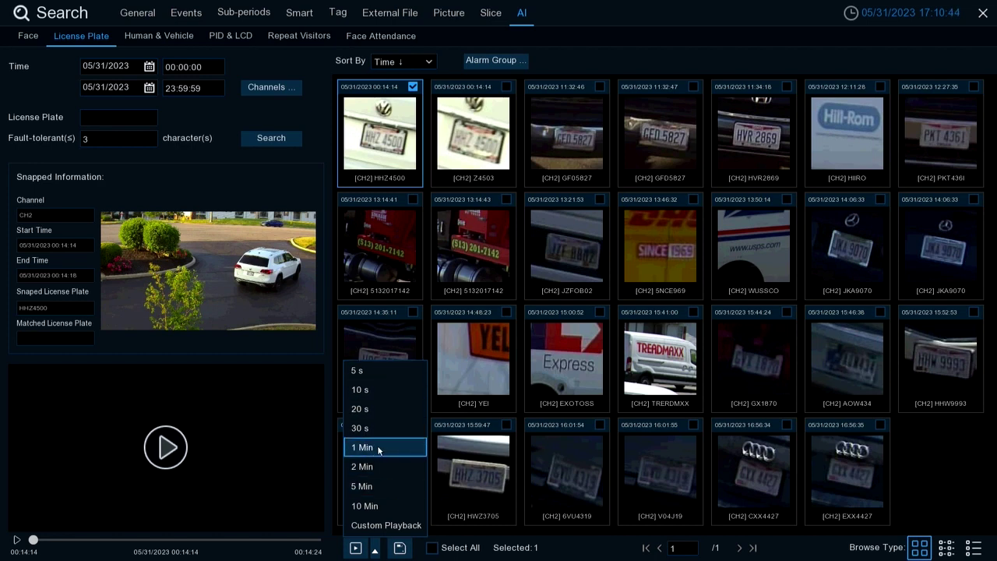
{"action": "left_click", "coordinate": [577, 549]}
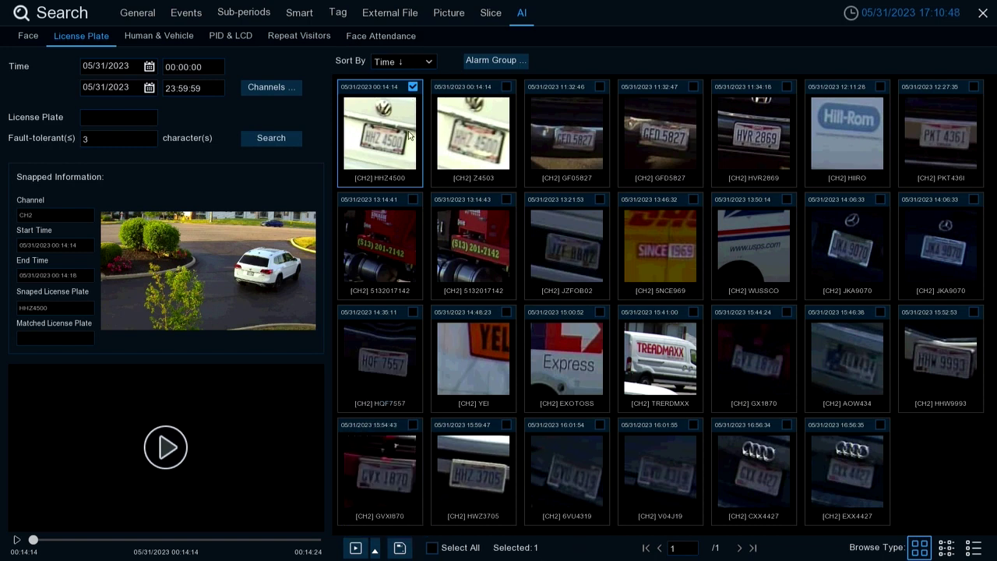